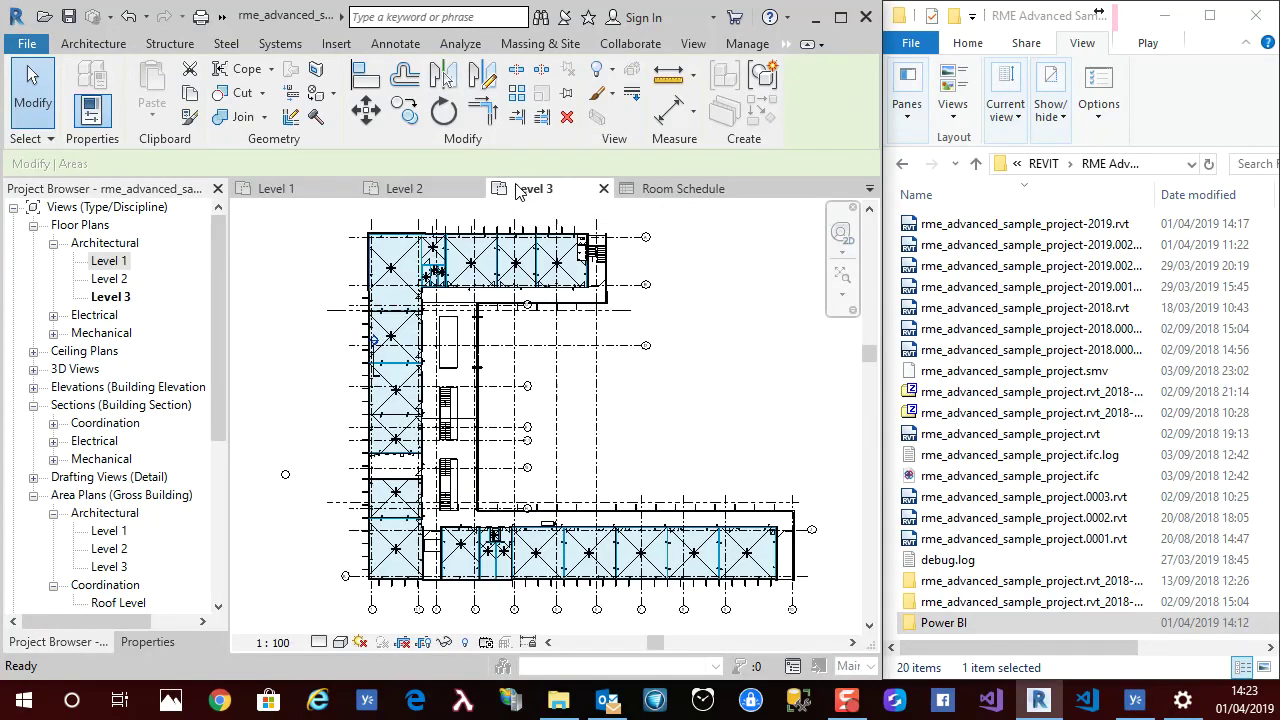
- Open the Room Schedule and scroll through its rows
left_click(668, 194)
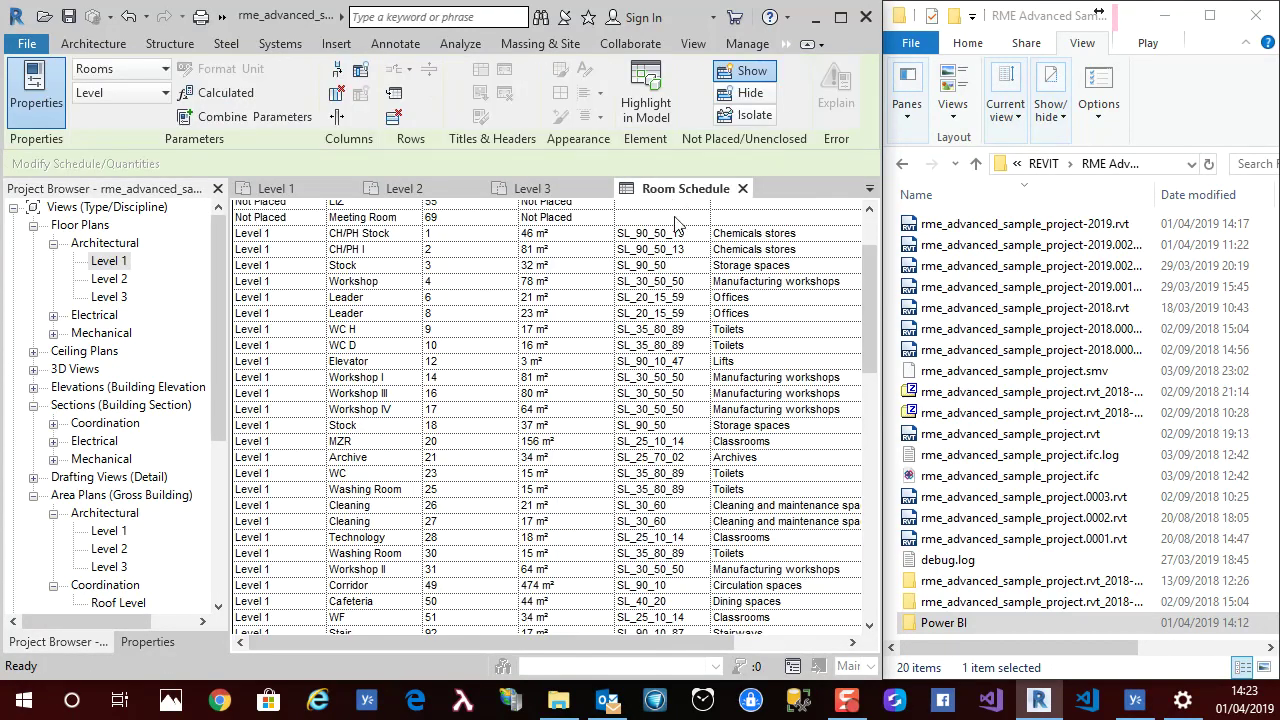
scroll(714, 261, "down", 5)
scroll(700, 230, "up", 8)
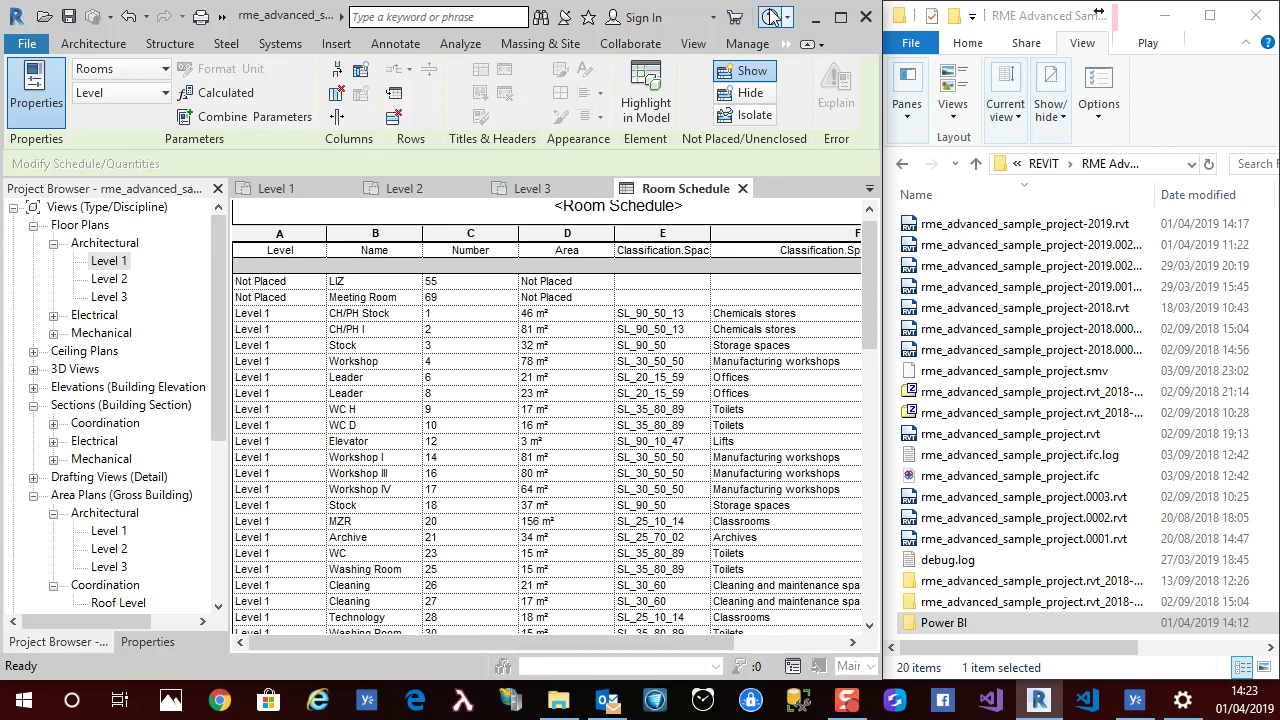
- Open the BIM Interoperability Classification Manager Assign window, then close it
left_click(788, 44)
left_click(845, 94)
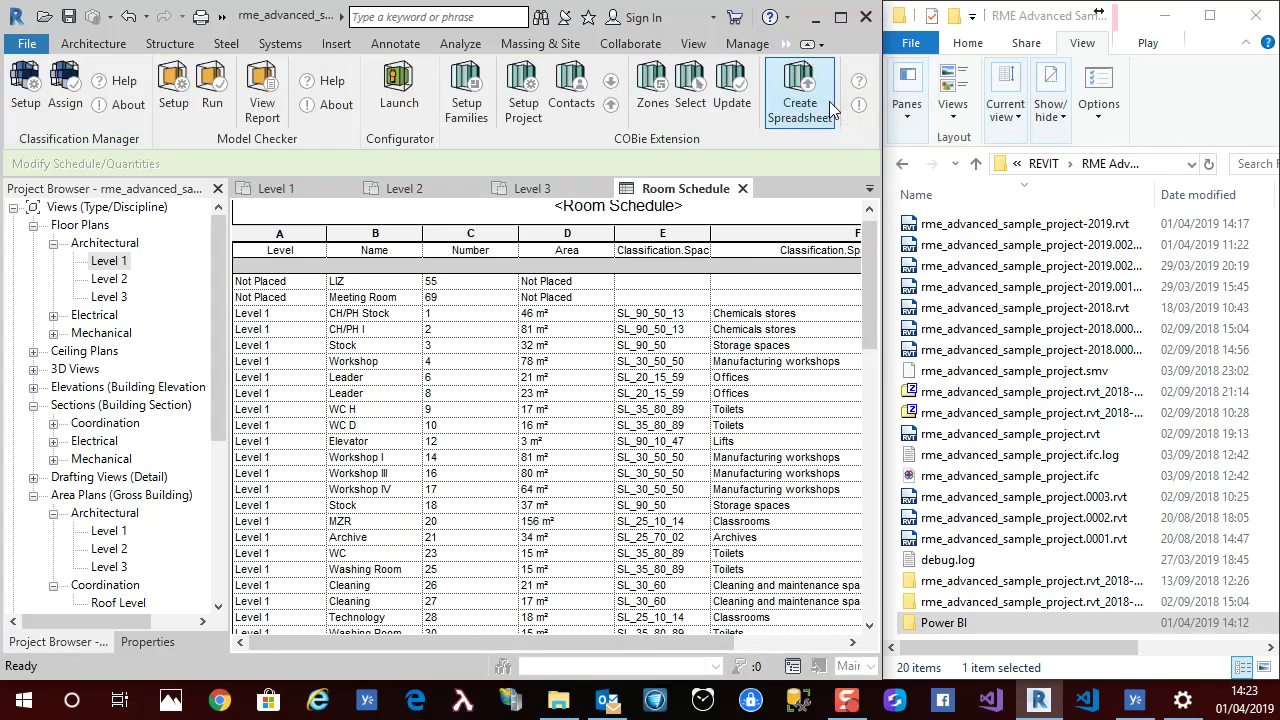
left_click(58, 90)
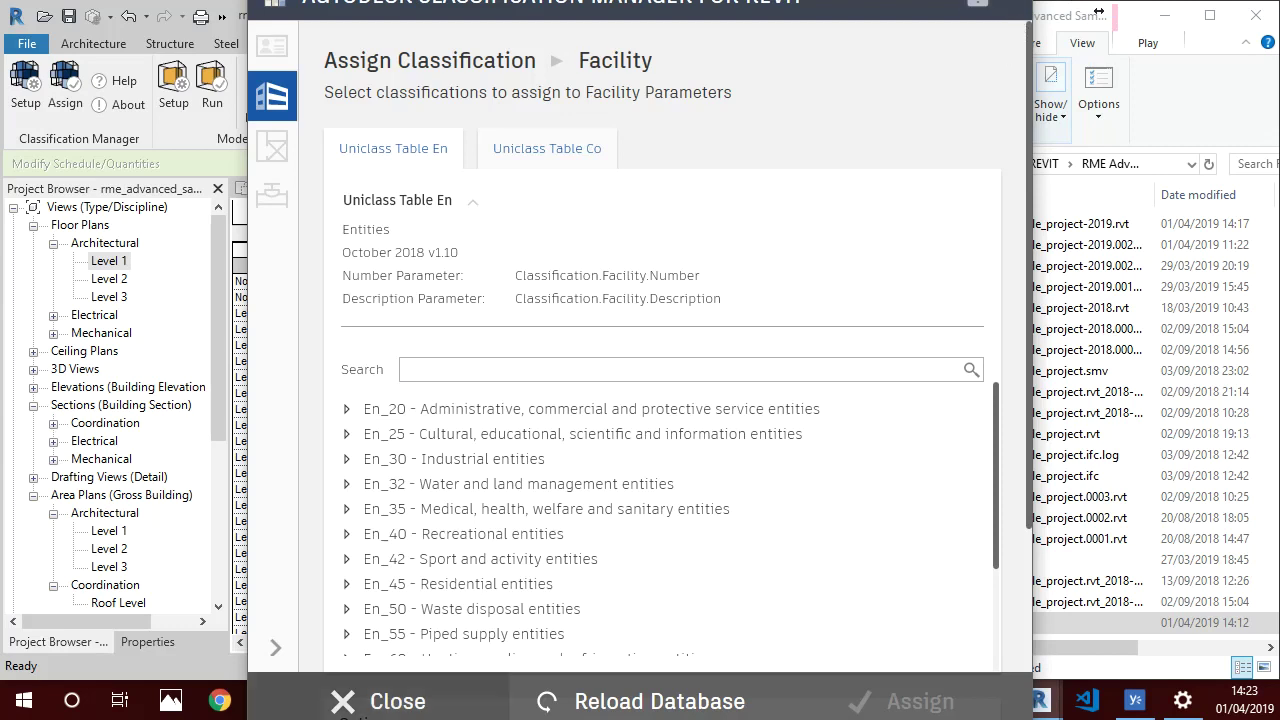
left_click(330, 695)
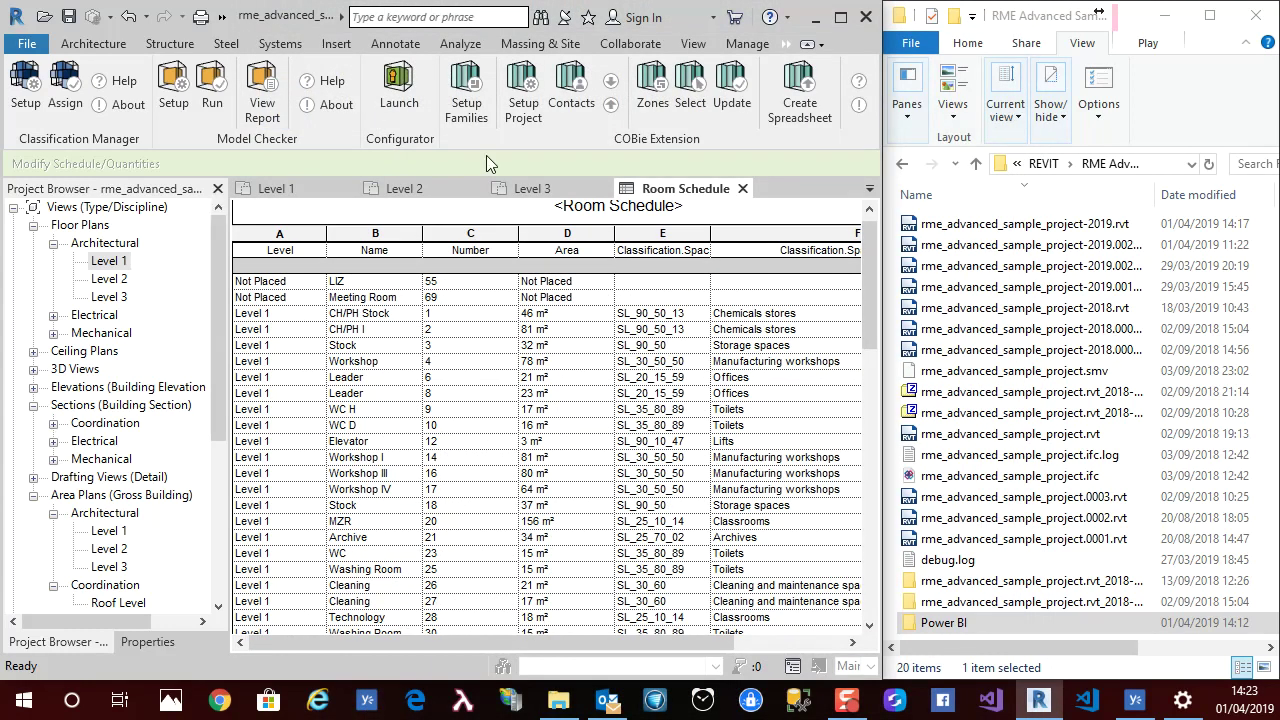
- Open the Level 1 area plan and inspect the GFA Level 1 area's properties
left_click(108, 530)
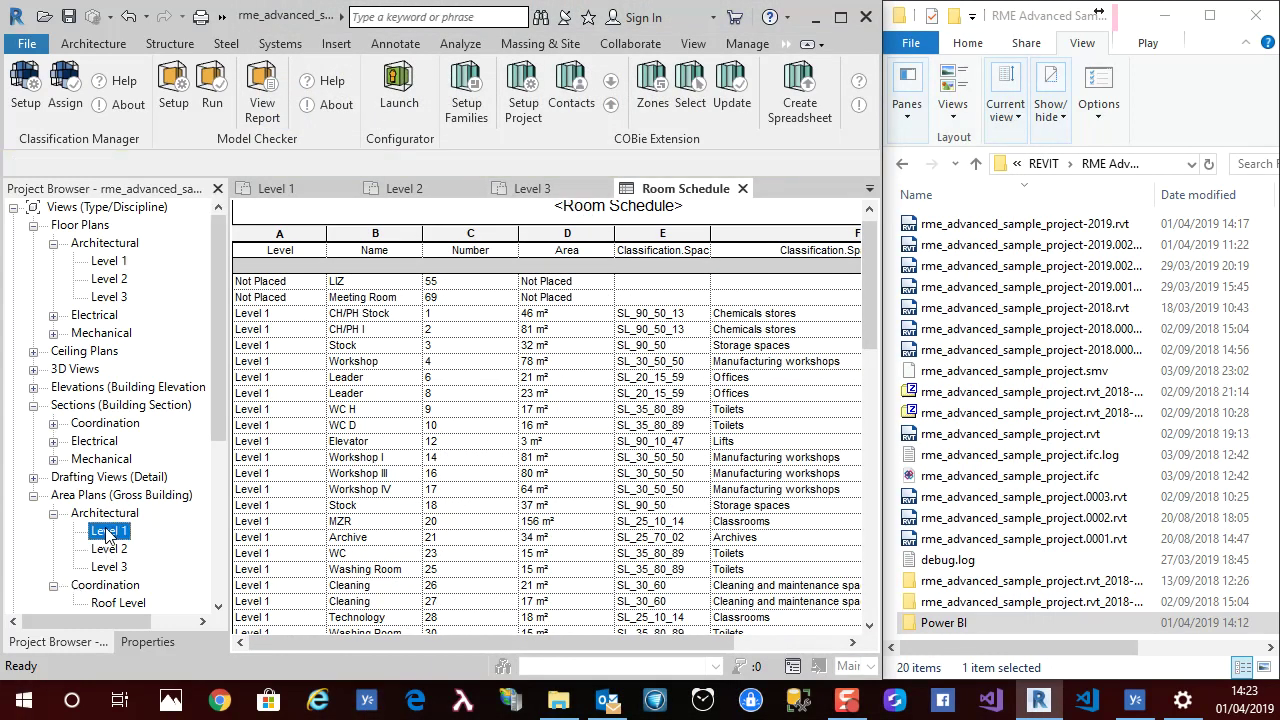
double_click(108, 531)
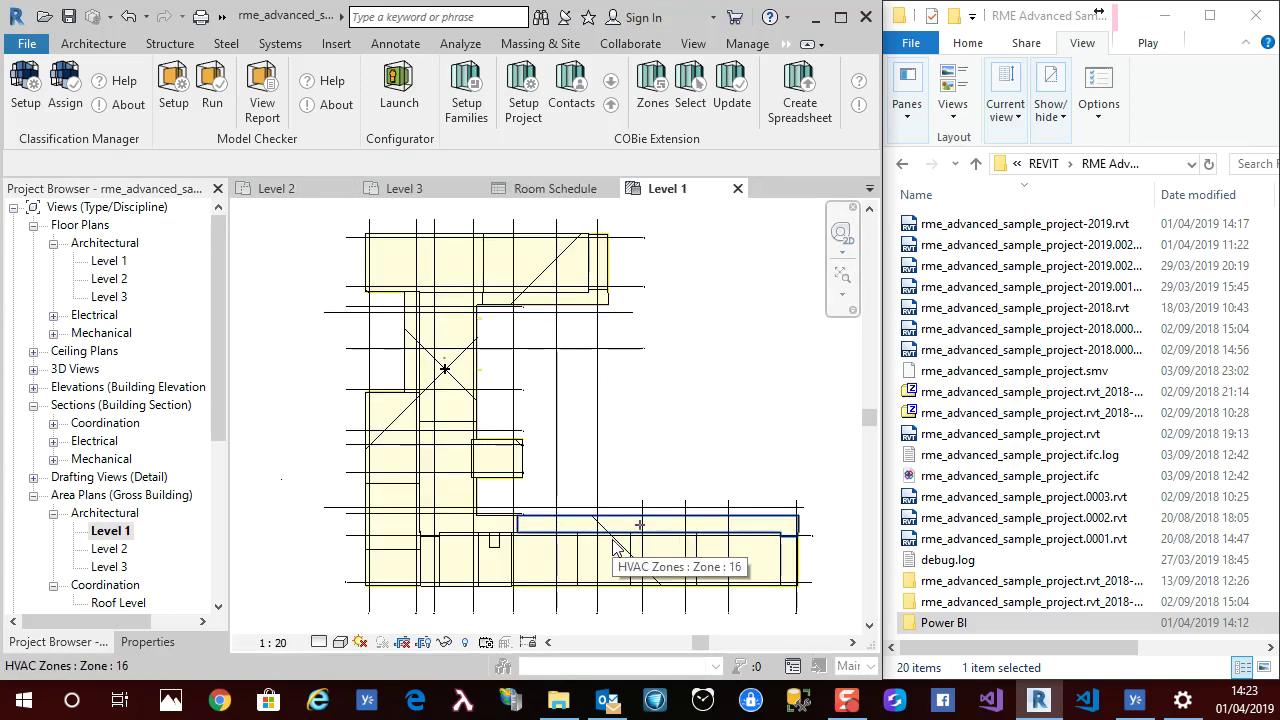
key("Tab")
key("Tab")
key("Tab")
key("Tab")
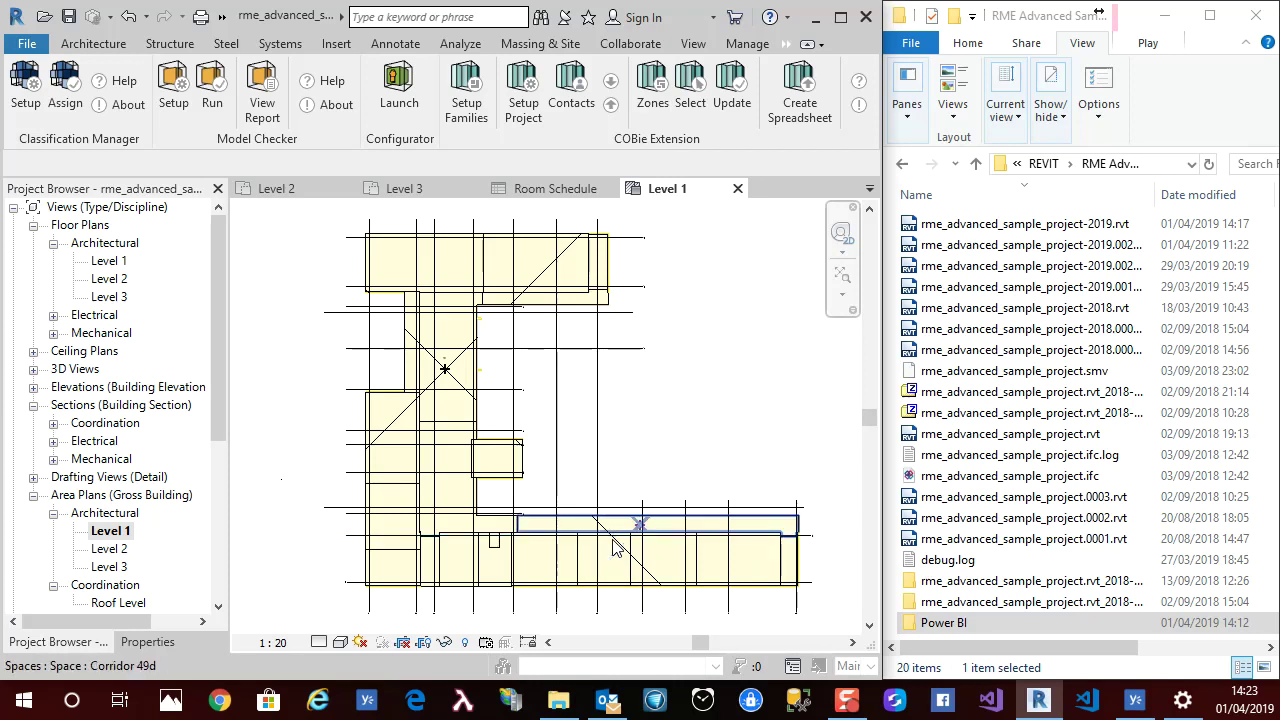
left_click(615, 545)
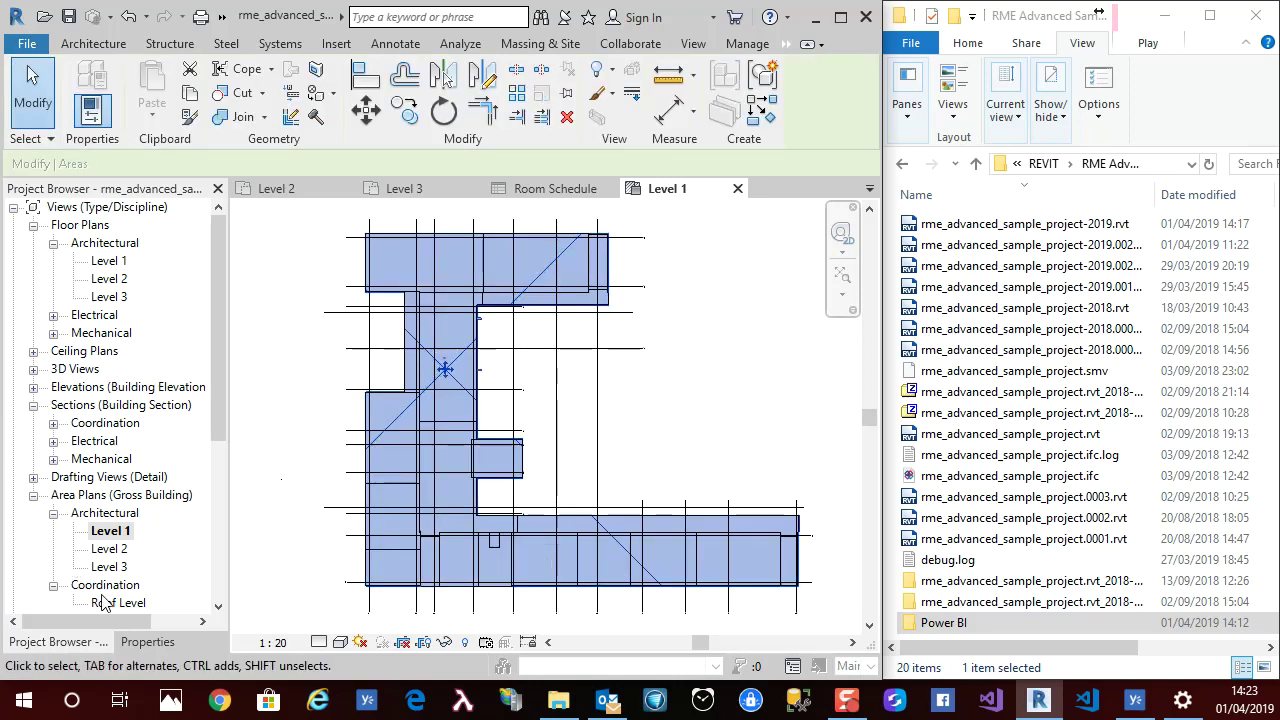
left_click(128, 645)
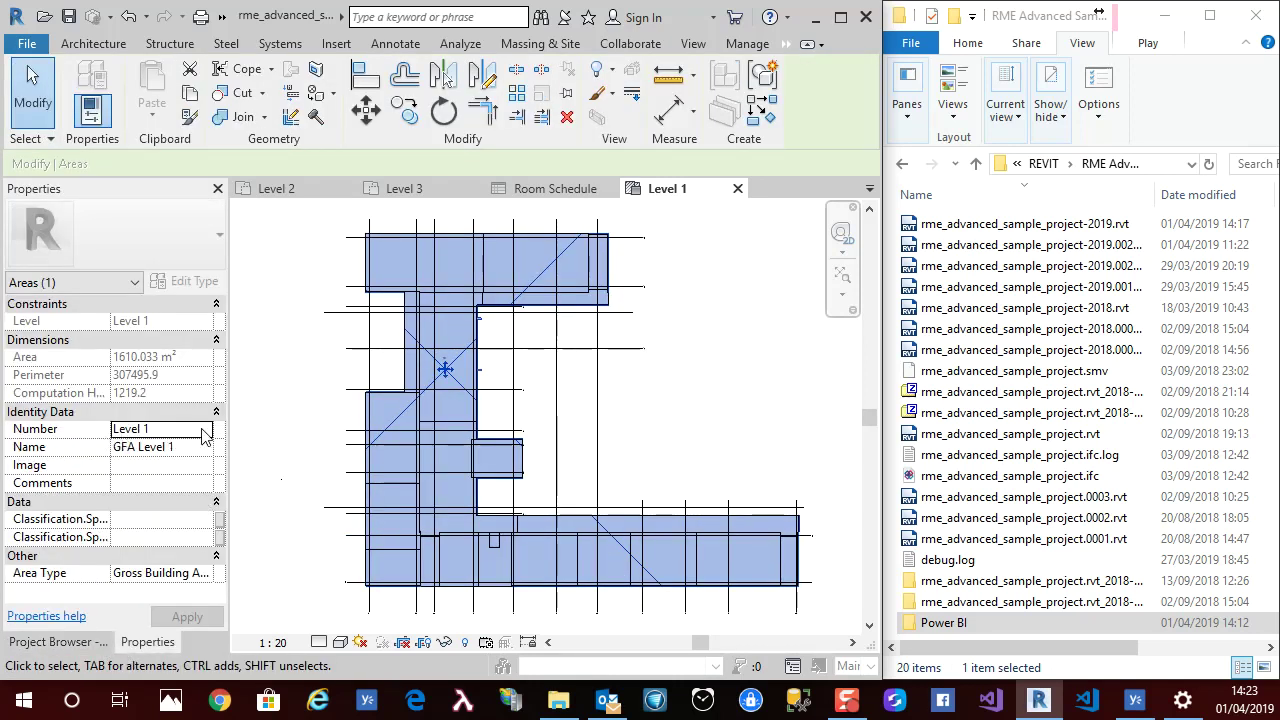
left_click(748, 346)
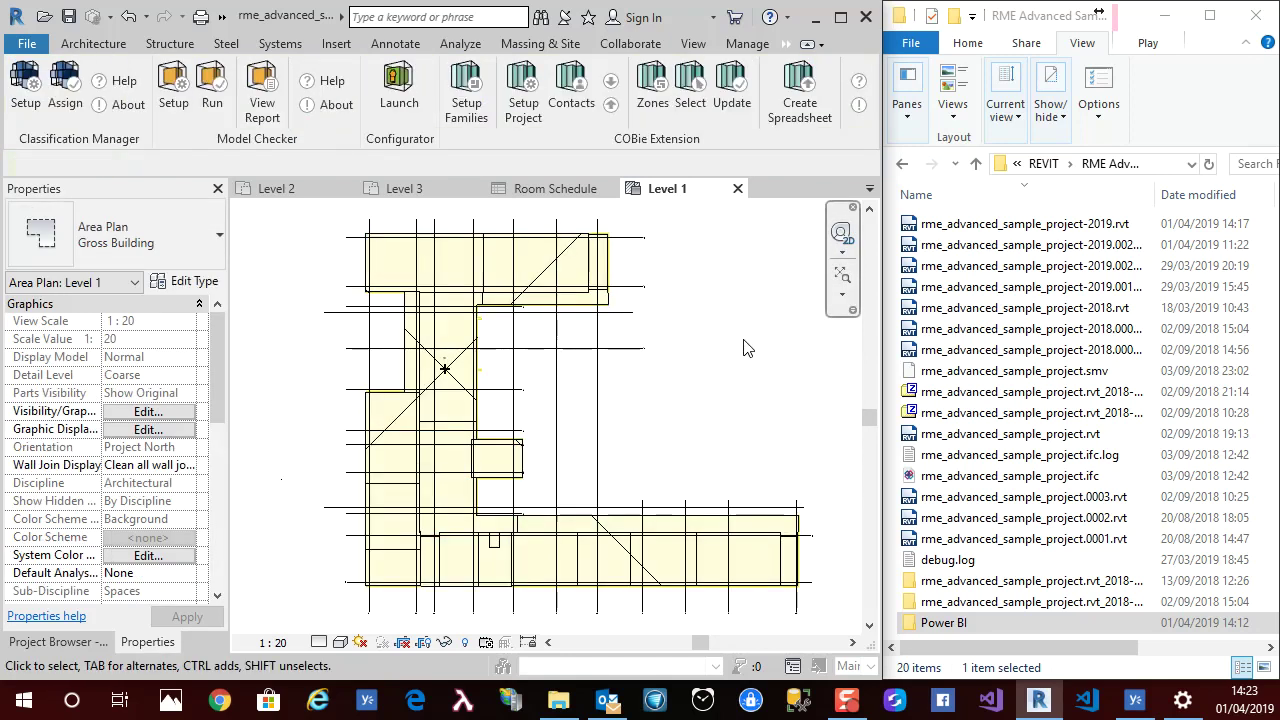
- Run activePLAN Exports > Rooms (Power BI) and dismiss the completion message
left_click(787, 44)
left_click(815, 84)
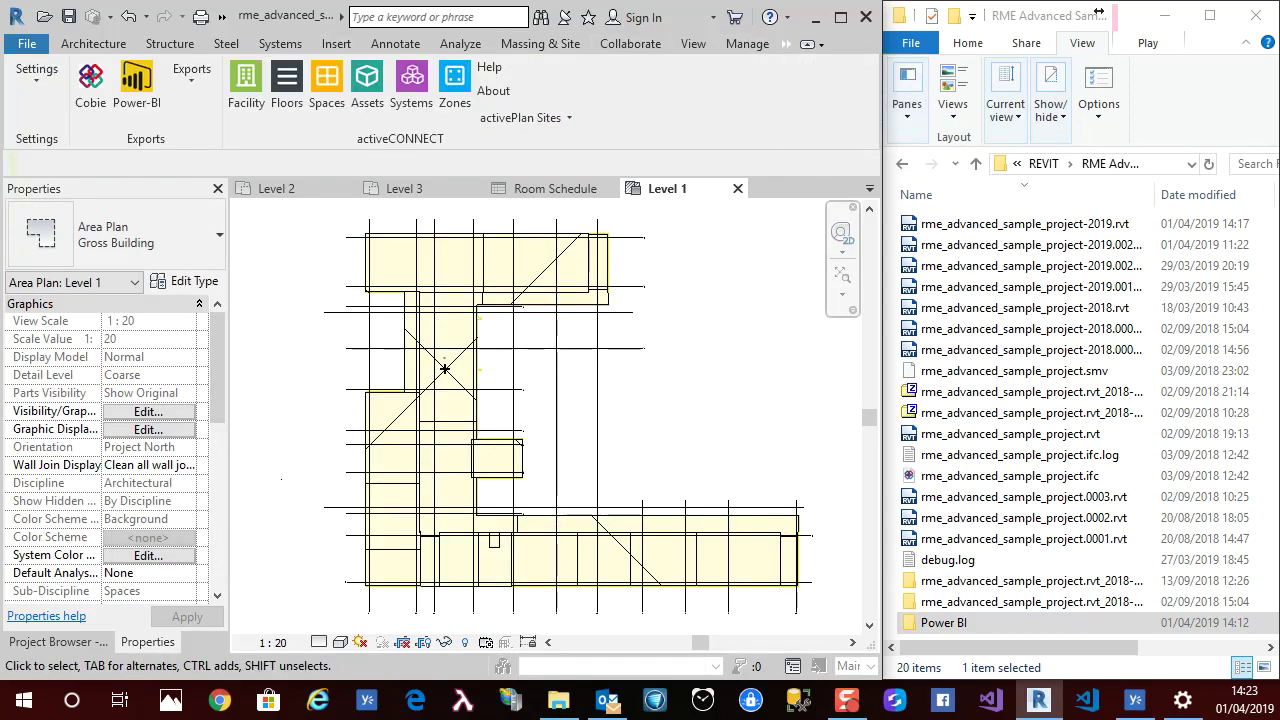
left_click(191, 81)
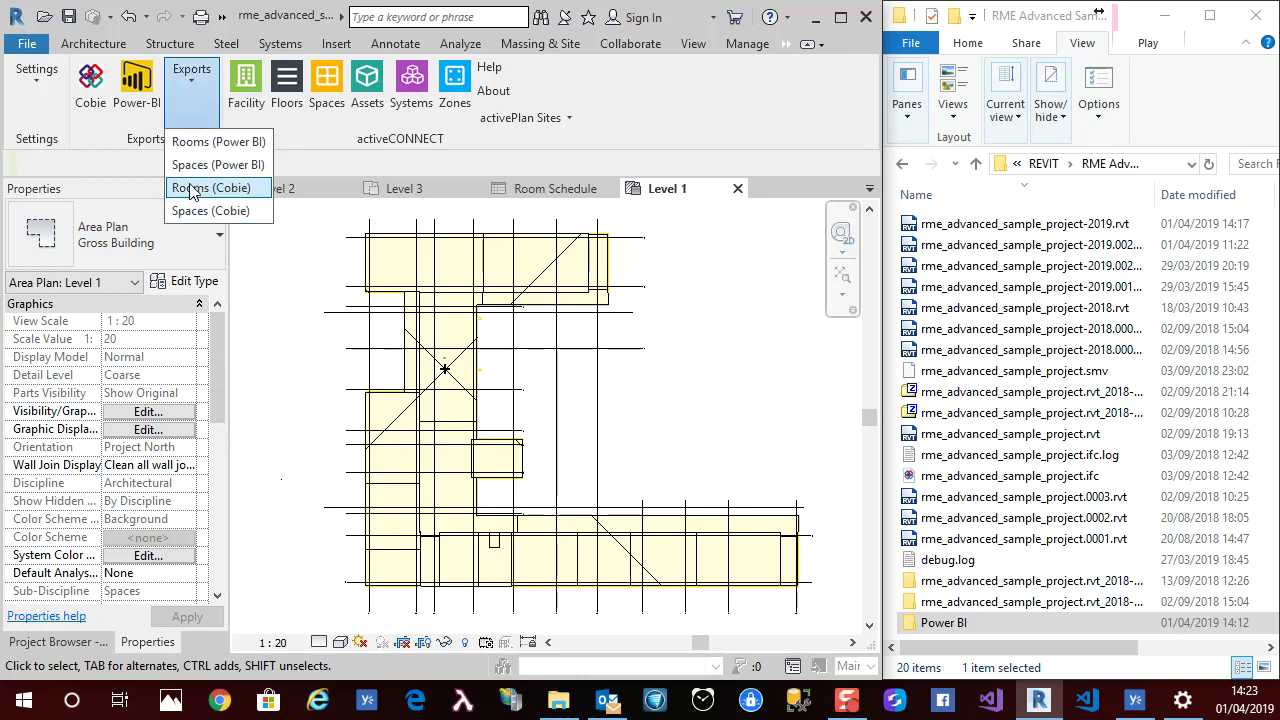
left_click(189, 142)
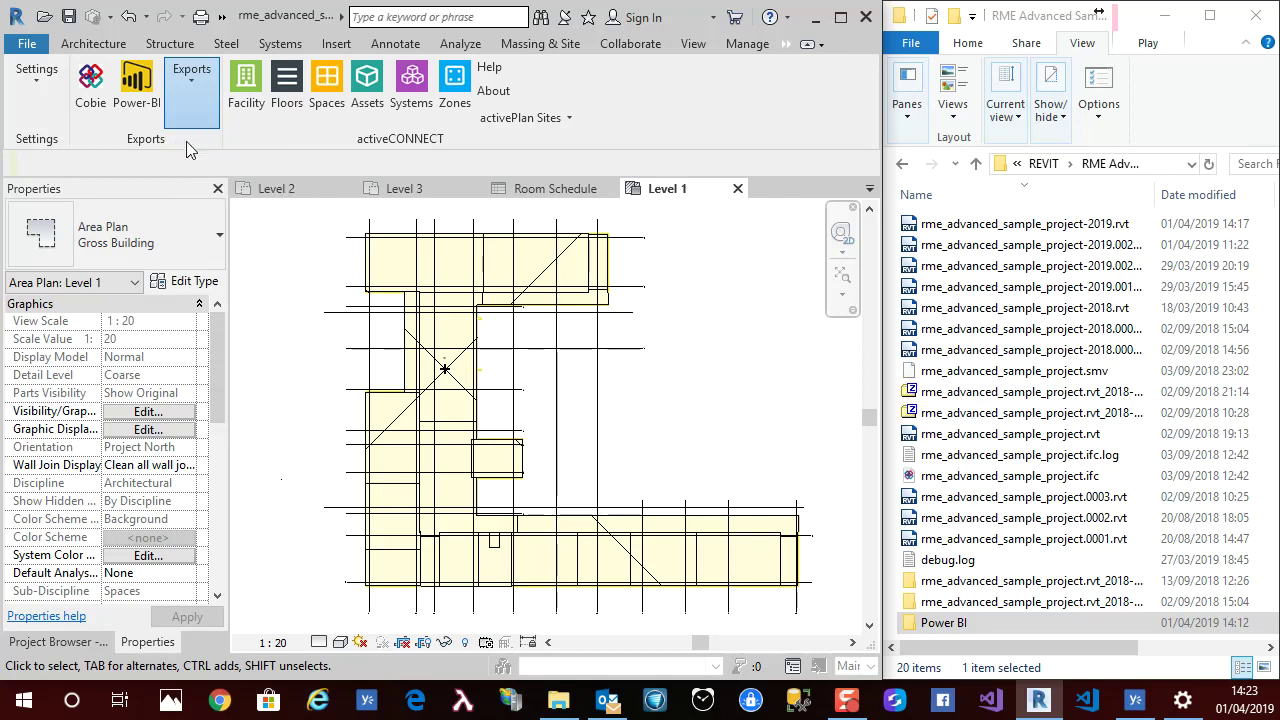
left_click(752, 351)
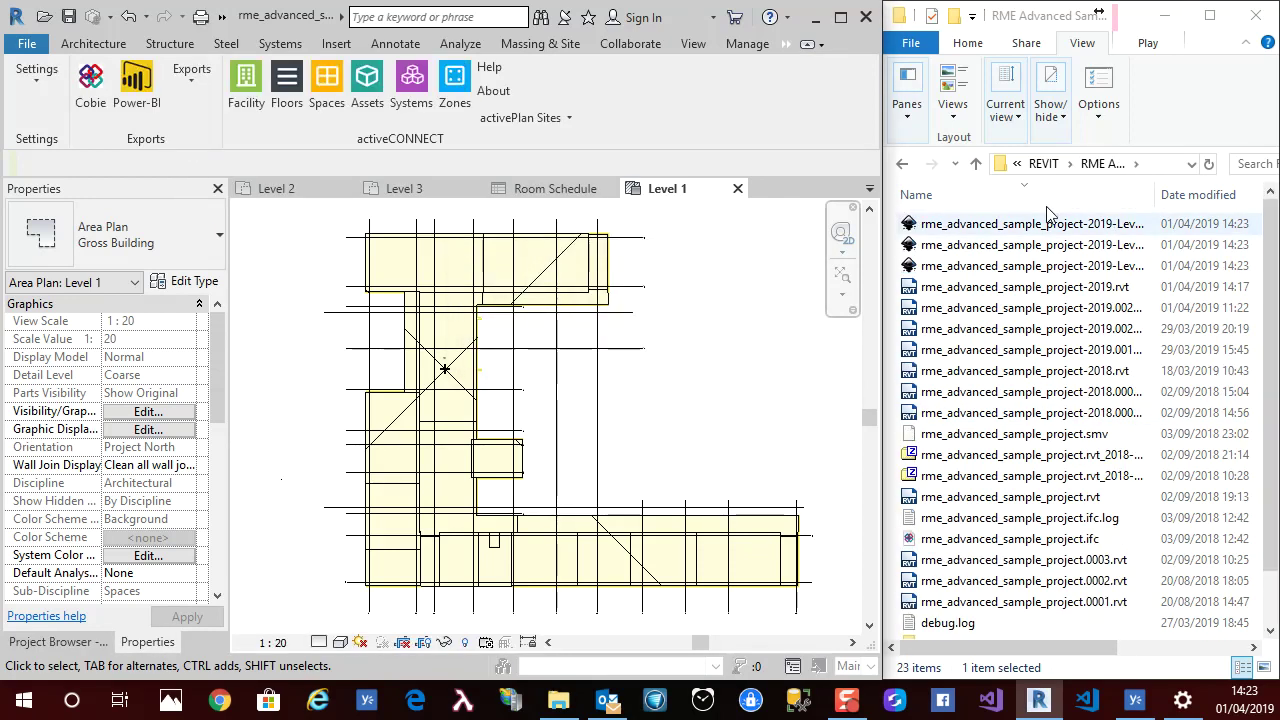
- Open the first level SVG in a resized Chrome window, then drag in the second and third level SVGs
right_click(943, 229)
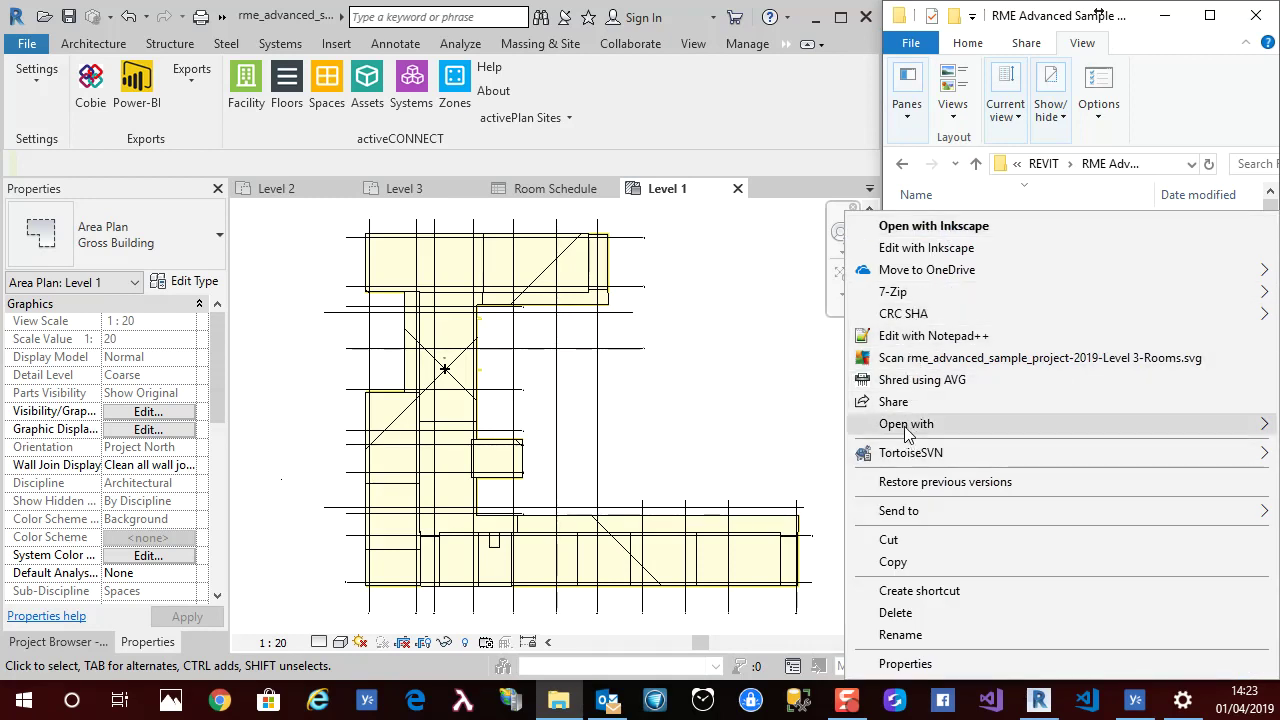
mouse_move(903, 424)
left_click(571, 449)
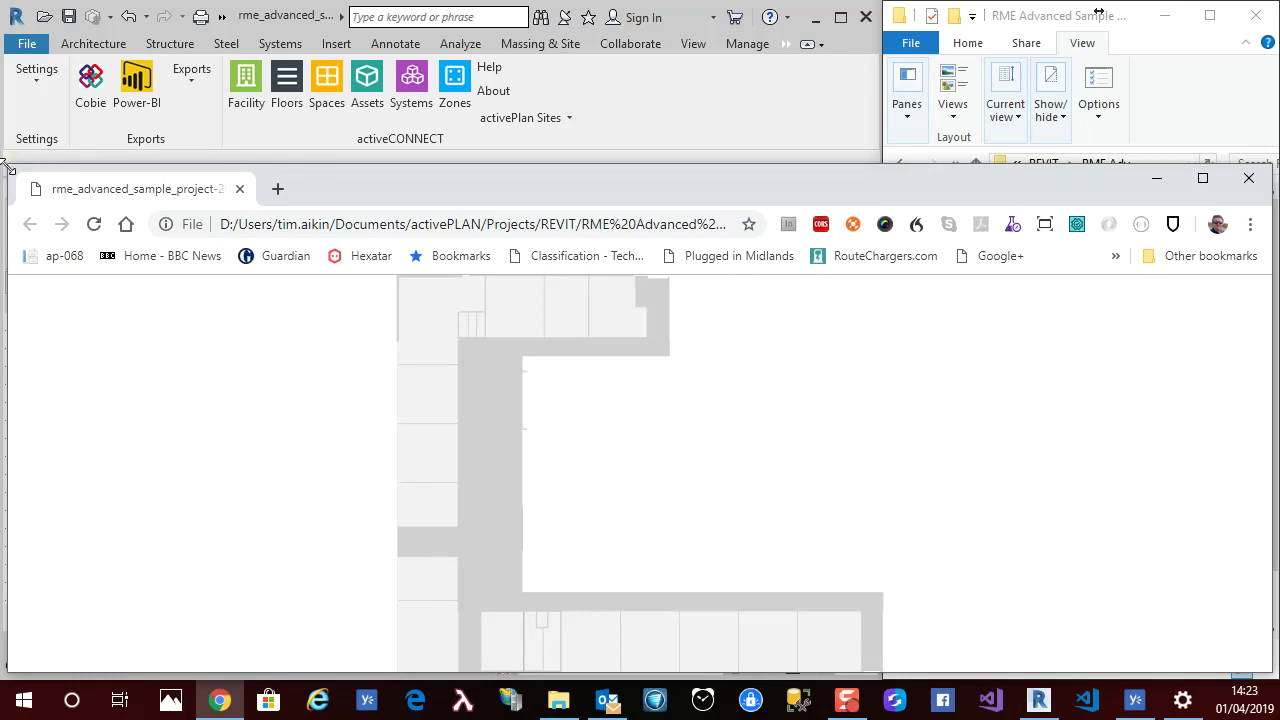
left_click_drag(5, 167, 645, 94)
left_click_drag(1058, 102, 472, 68)
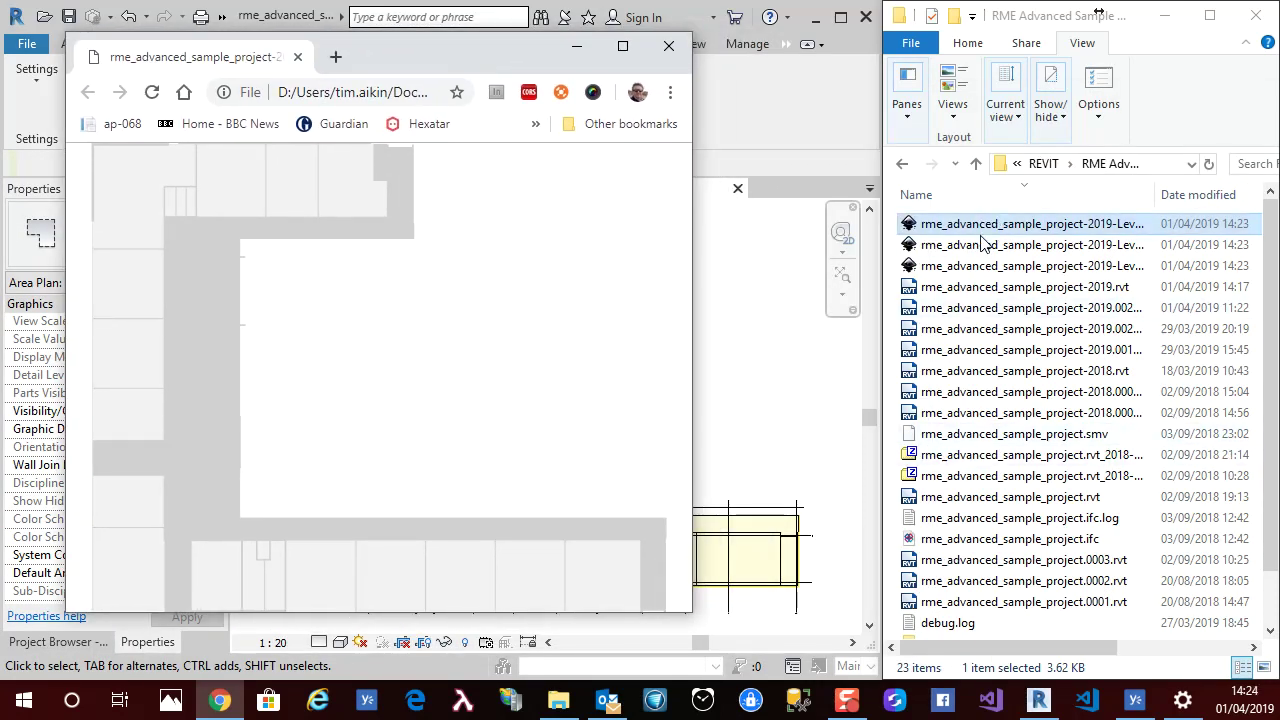
left_click_drag(990, 244, 287, 307)
left_click_drag(988, 266, 340, 310)
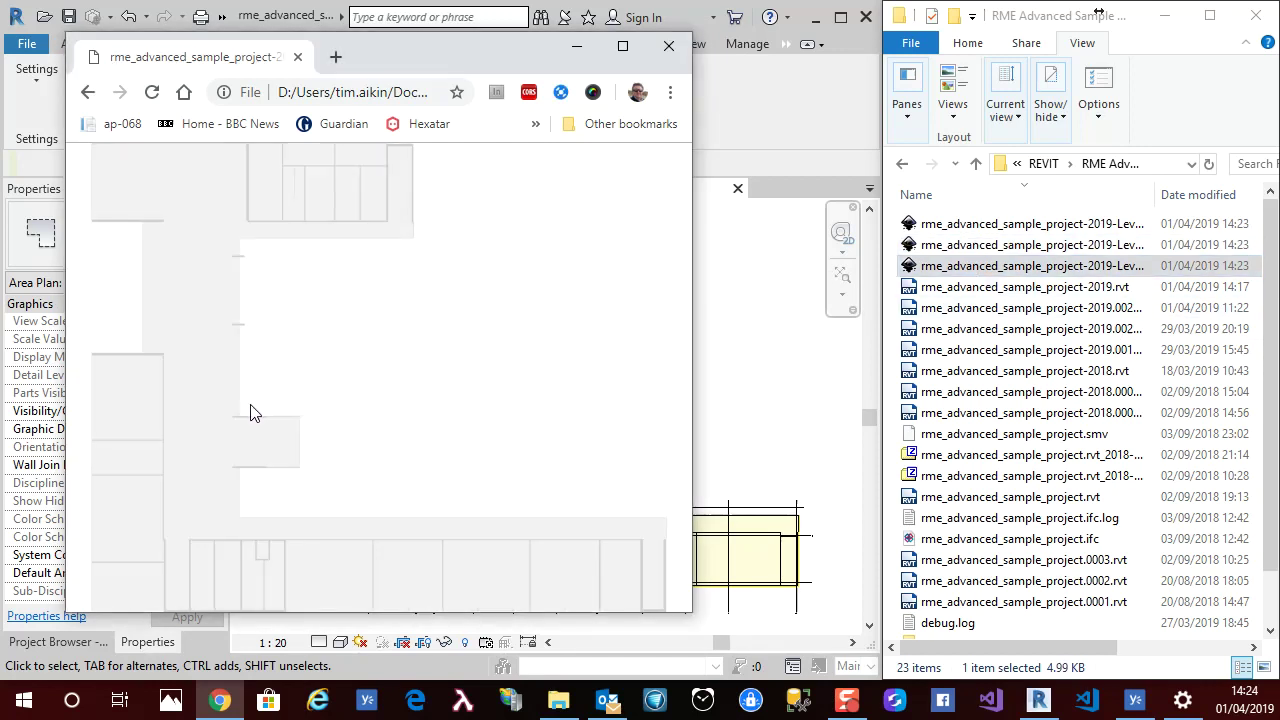
- Close Chrome, run activePLAN Exports > Rooms (Cobie), and open the exported spreadsheet
left_click(667, 48)
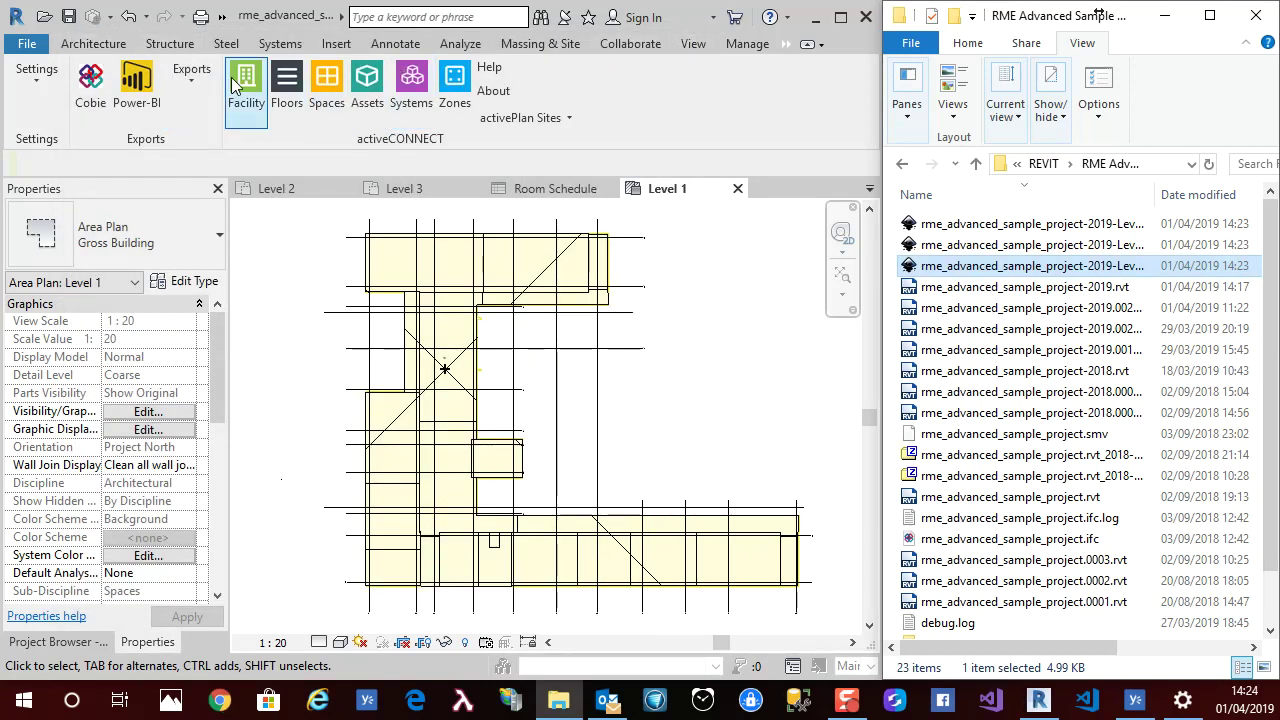
left_click(189, 85)
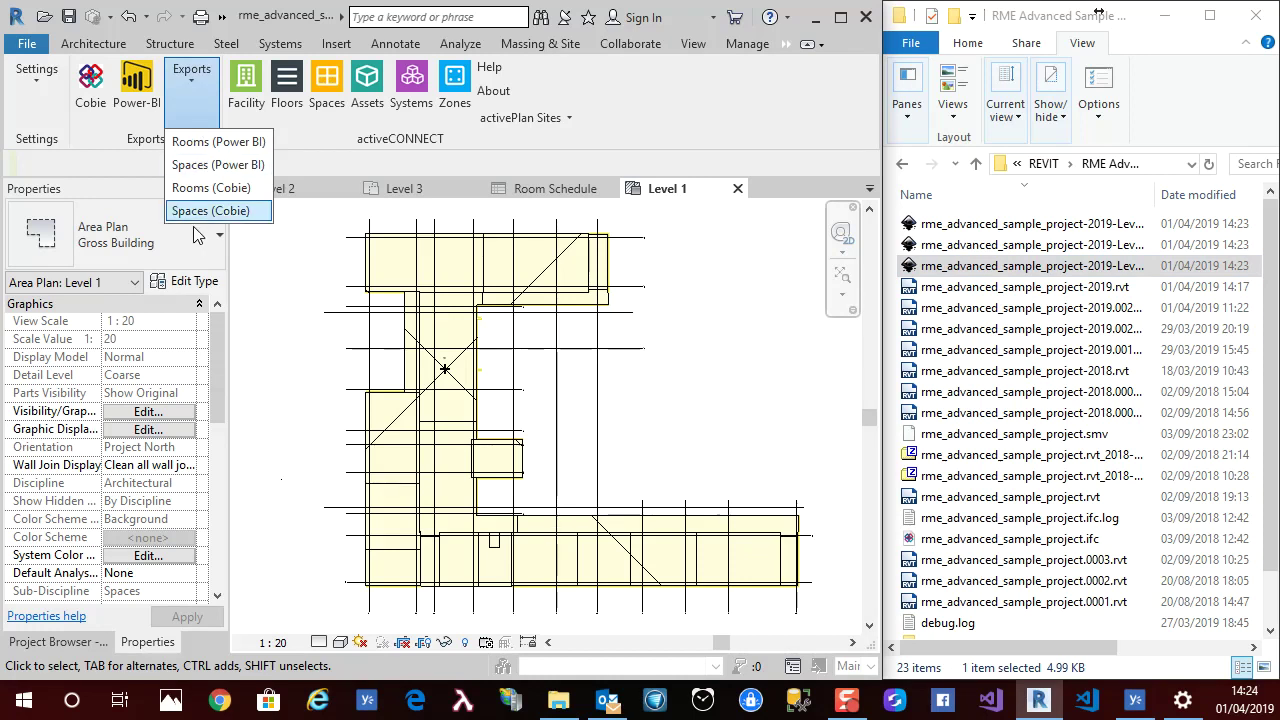
left_click(189, 191)
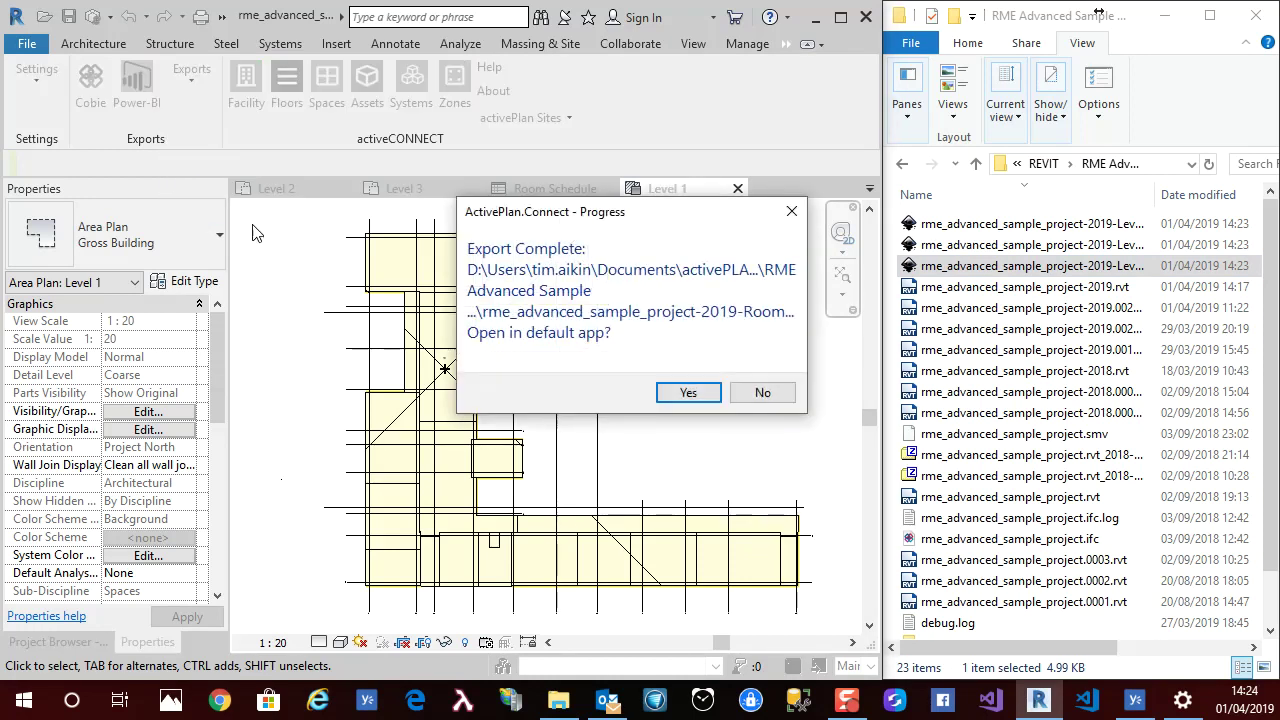
left_click(689, 393)
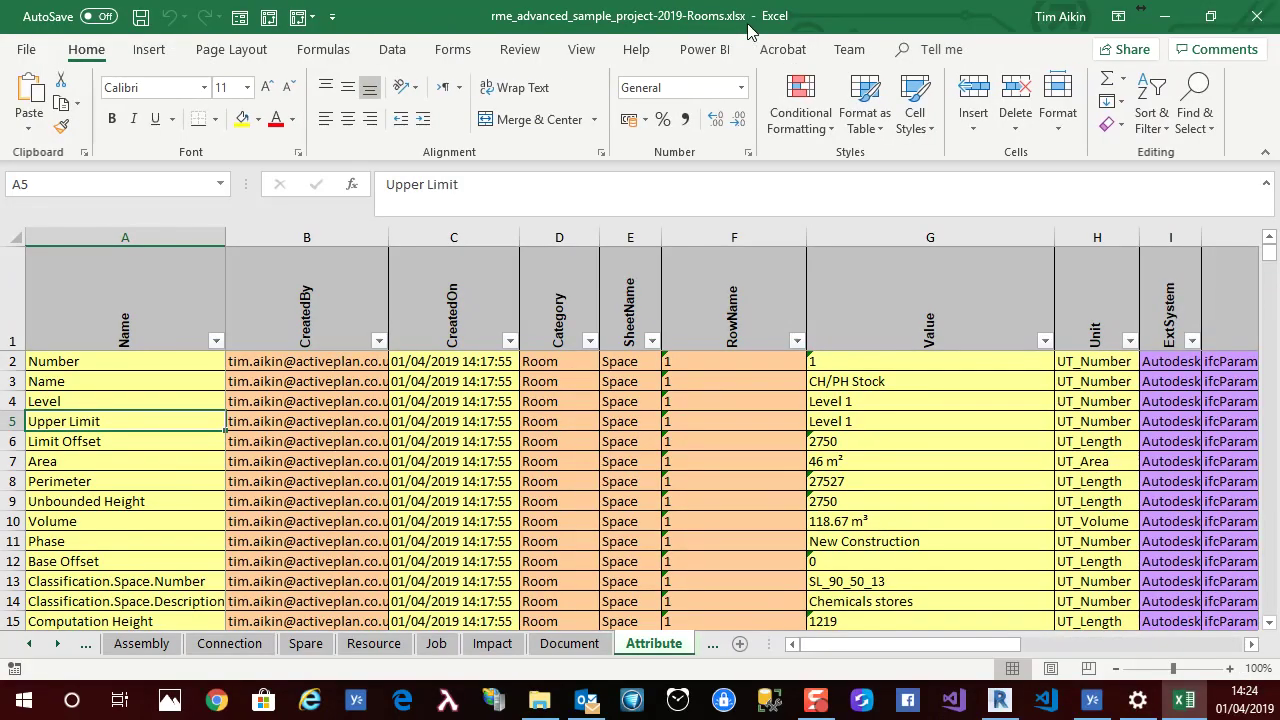
- Filter the Attribute sheet's RowName column to show only value 1
scroll(748, 399, "down", 3)
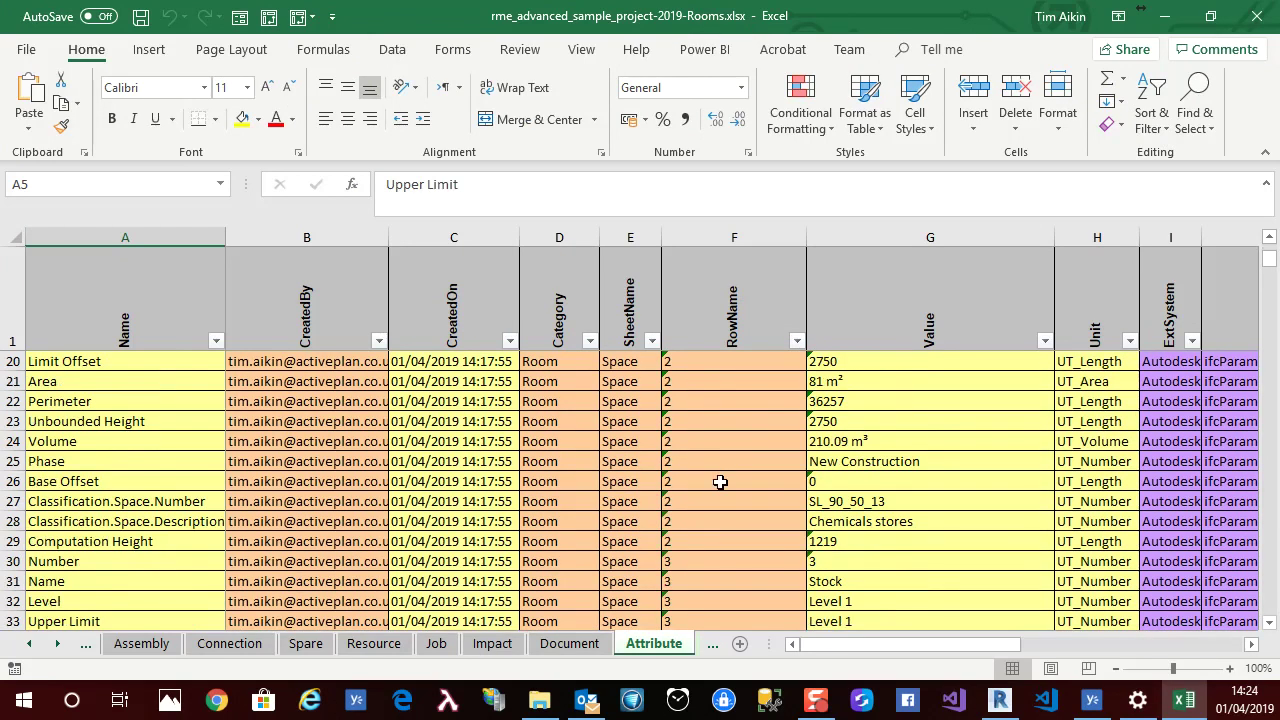
left_click(796, 341)
left_click(598, 536)
left_click(598, 553)
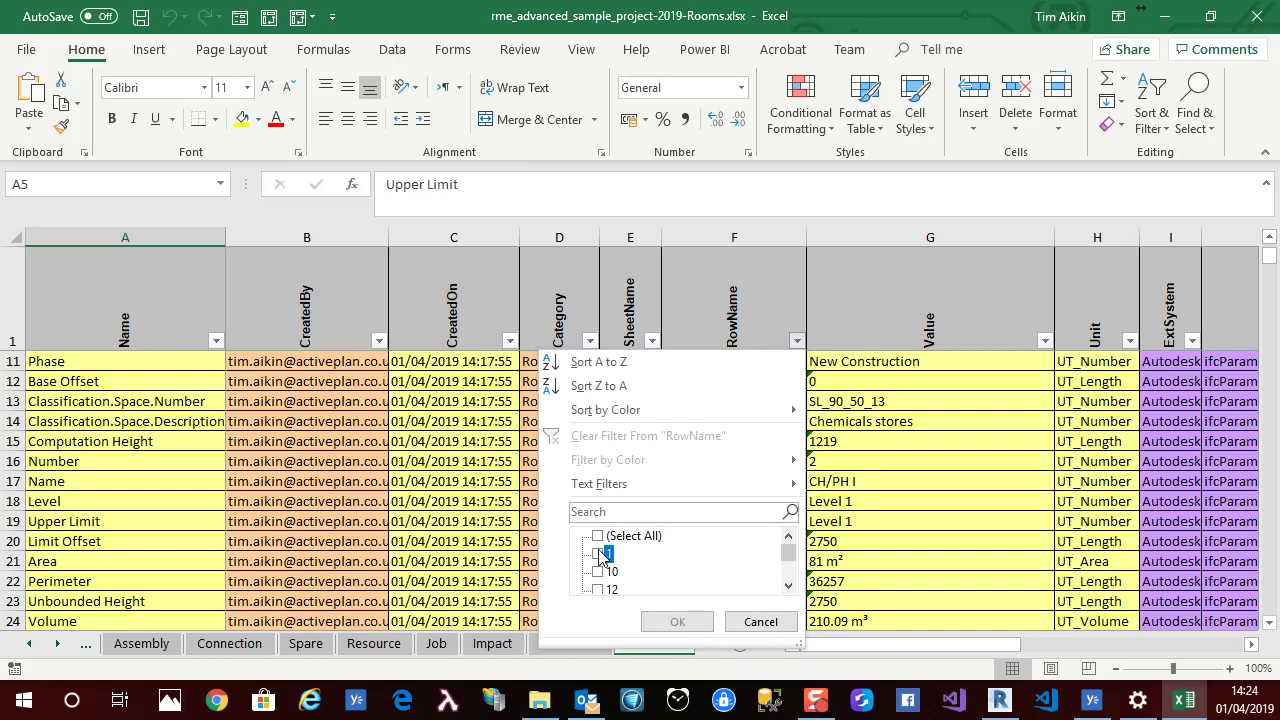
left_click(677, 621)
scroll(611, 461, "up", 1)
scroll(611, 461, "up", 3)
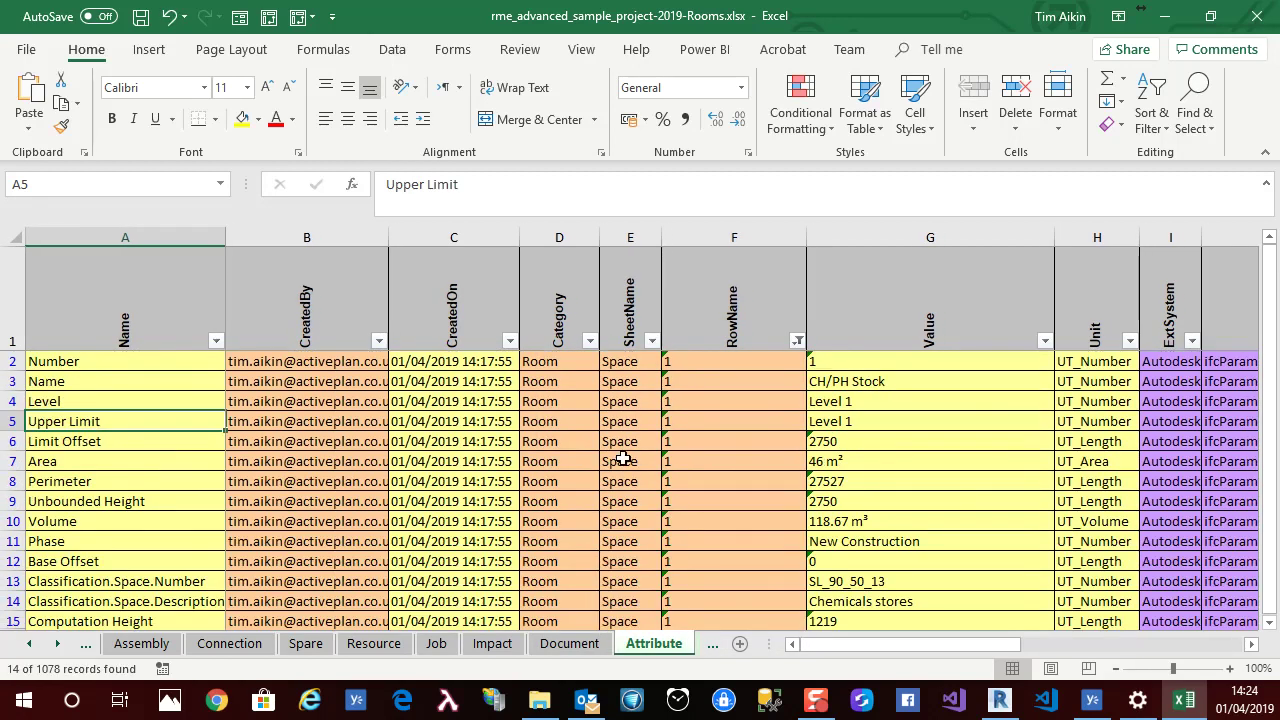
scroll(580, 460, "down", 3)
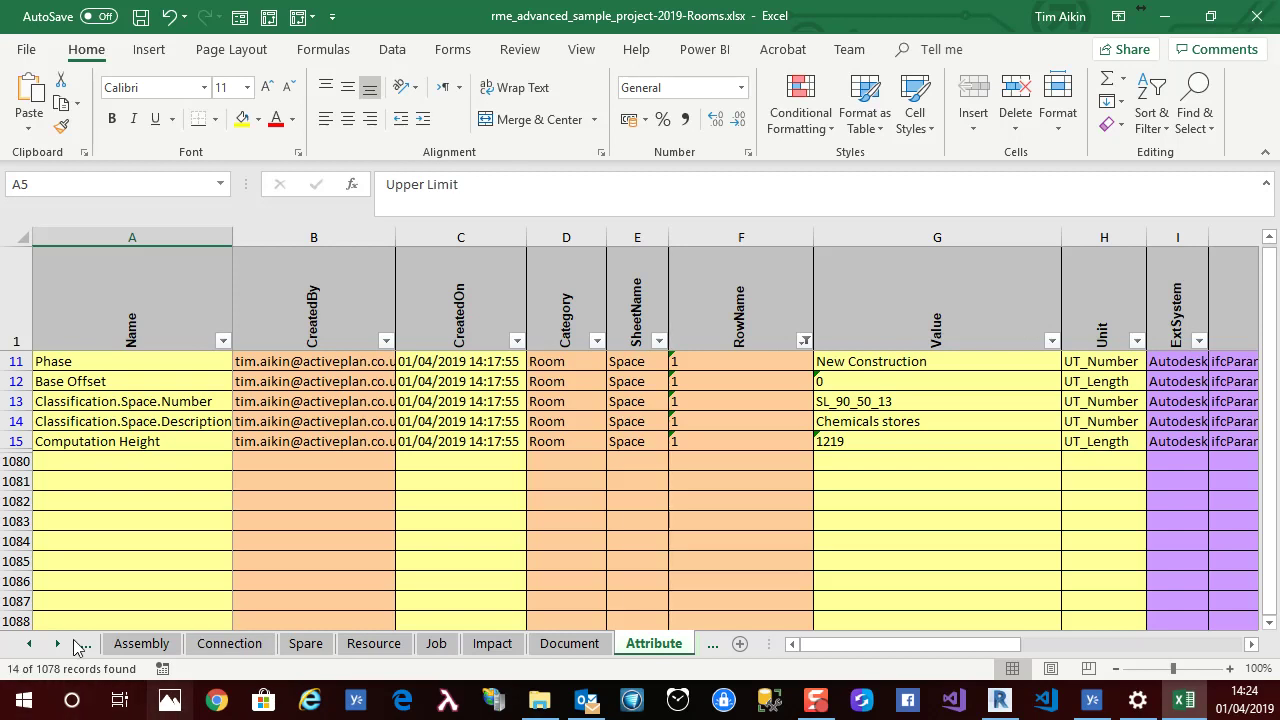
- Review the Space and Floor sheets, then close the workbook
left_click(30, 645)
left_click(30, 645)
left_click(30, 645)
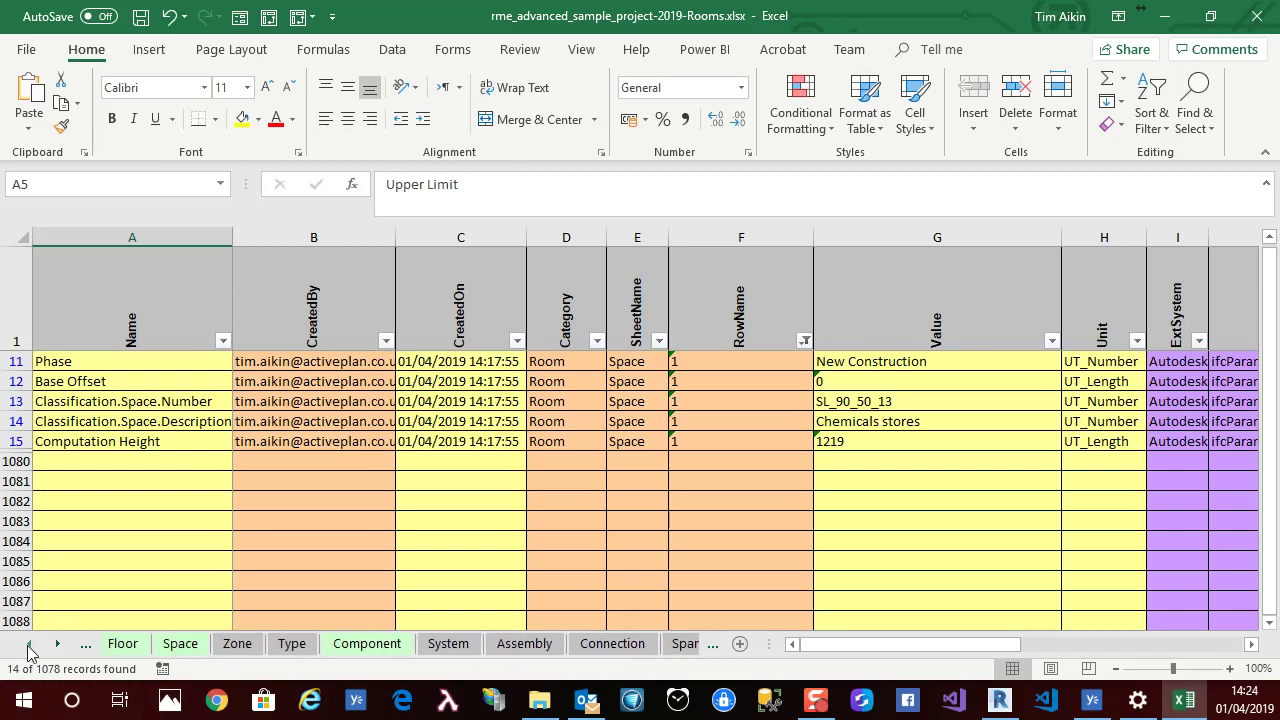
left_click(30, 645)
left_click(328, 645)
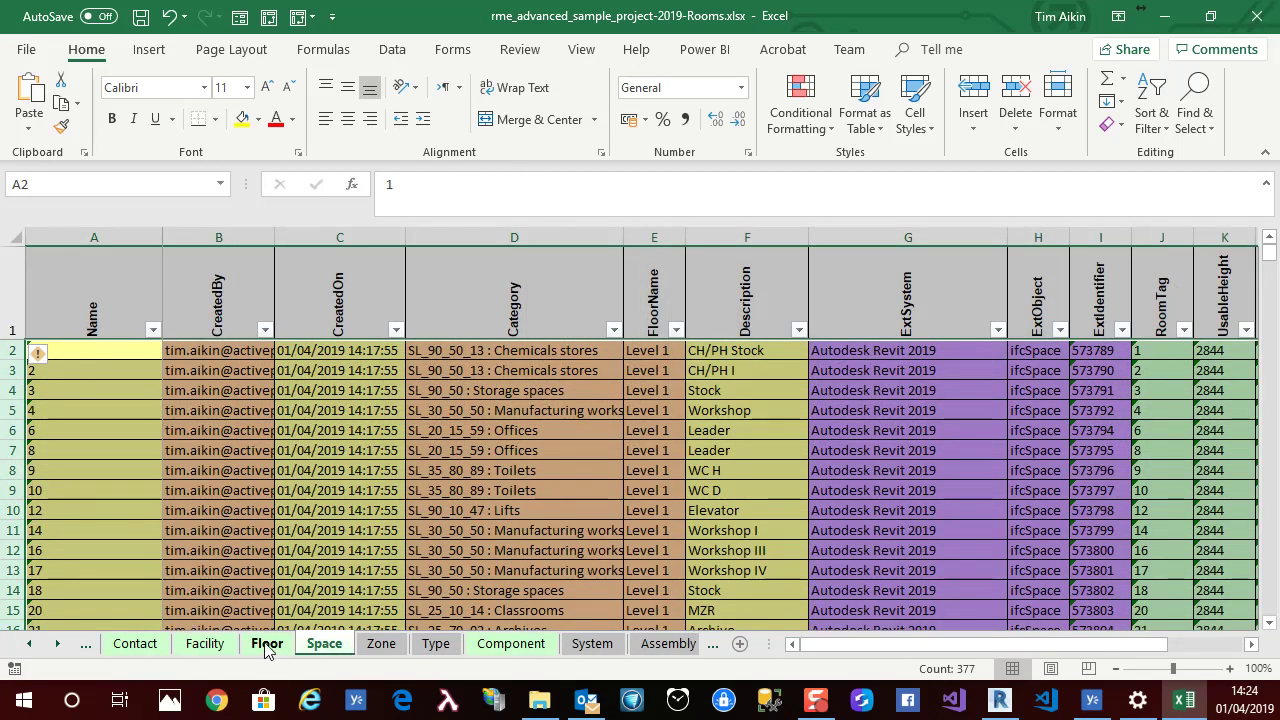
scroll(508, 575, "down", 10)
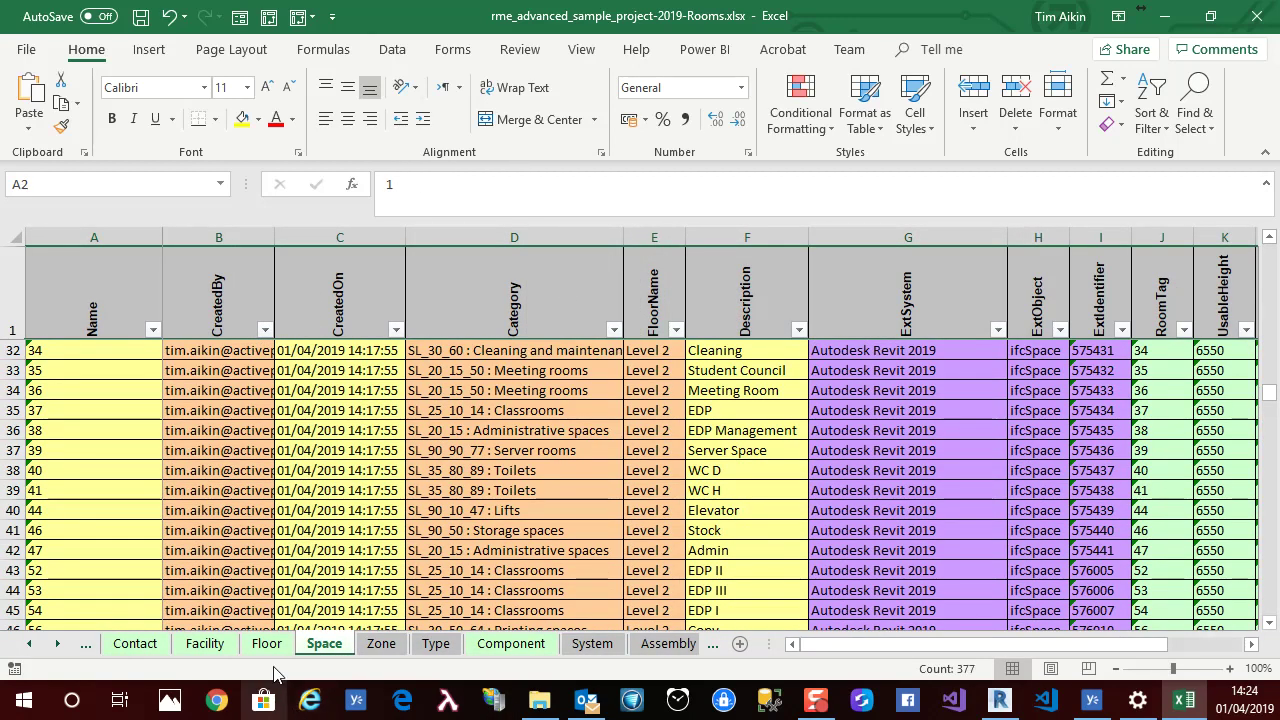
left_click(267, 645)
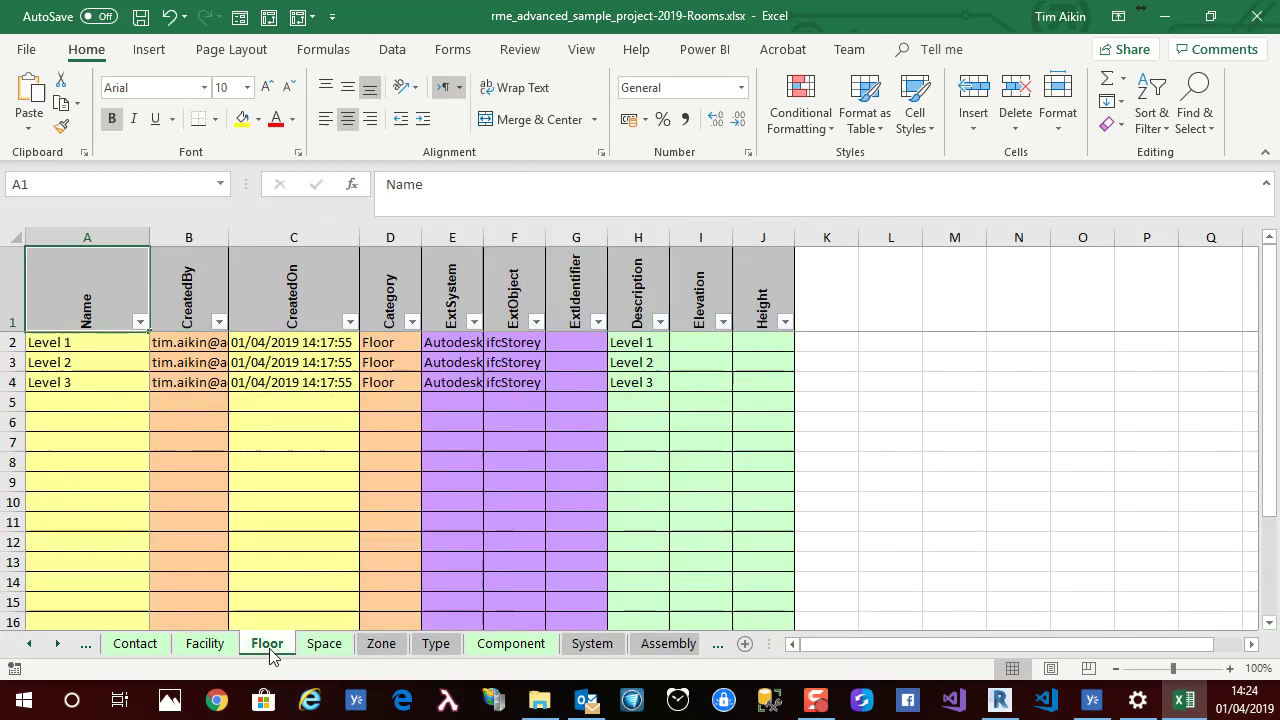
left_click(1250, 22)
- Close Excel unsaved, move the four exports into the Power BI folder, and open CobieFloorPlanTemplate.pbix
left_click(636, 375)
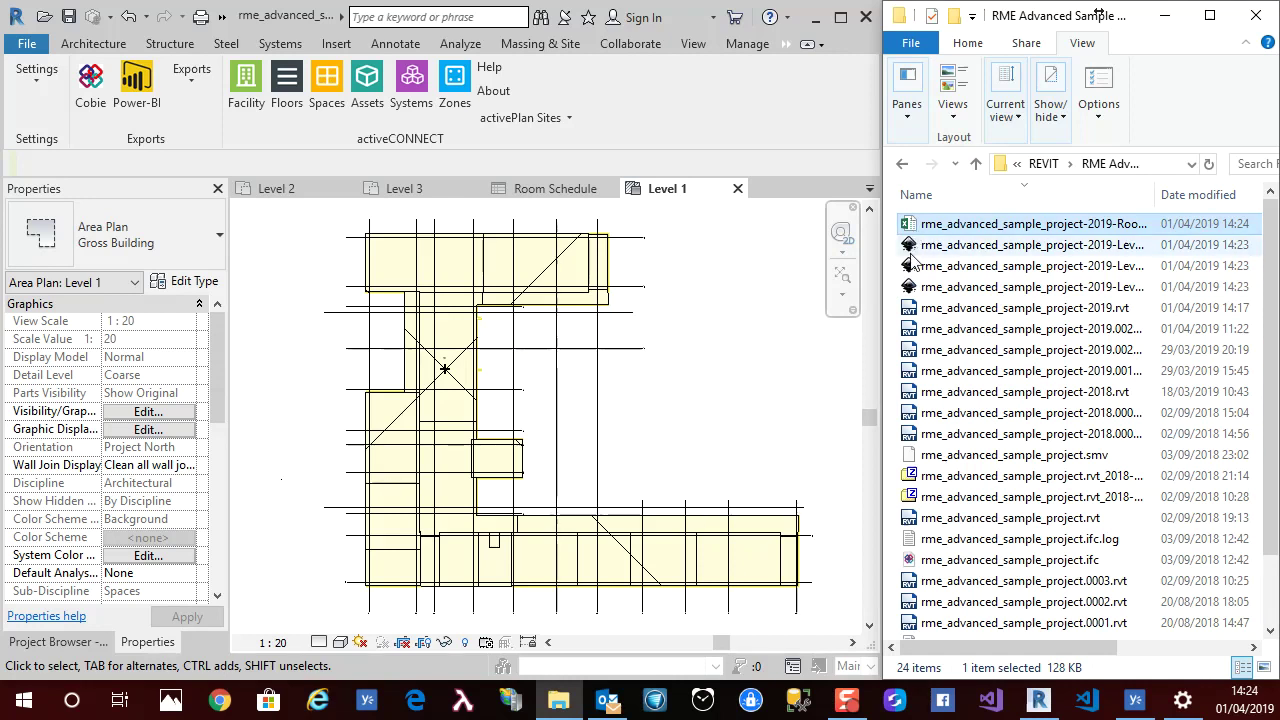
left_click(912, 287, "shift")
scroll(1271, 300, "down", 2)
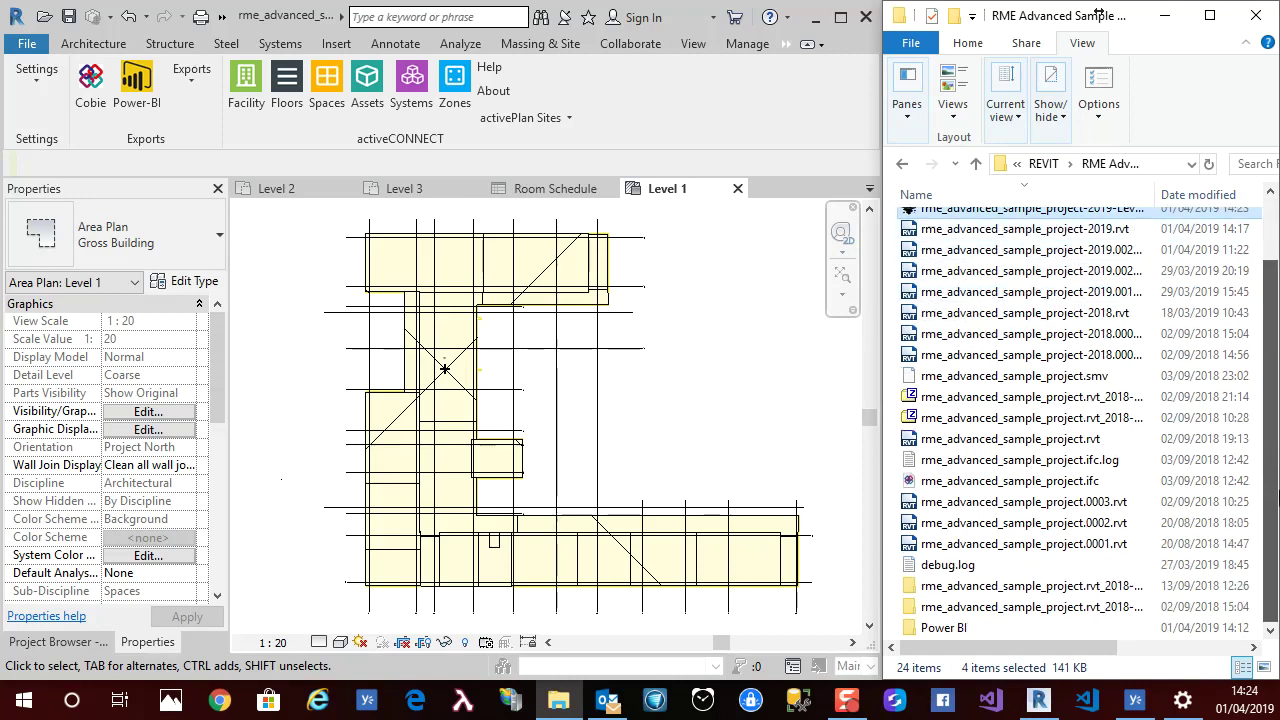
left_click_drag(965, 212, 920, 630)
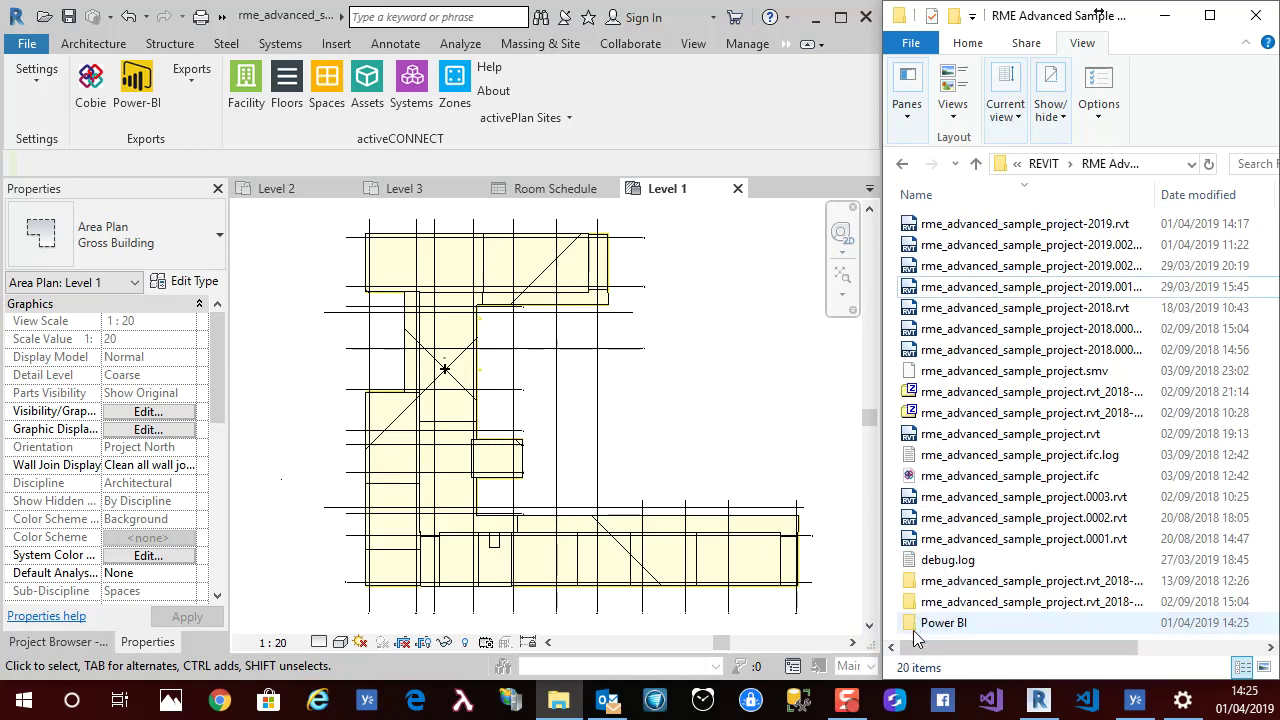
double_click(912, 624)
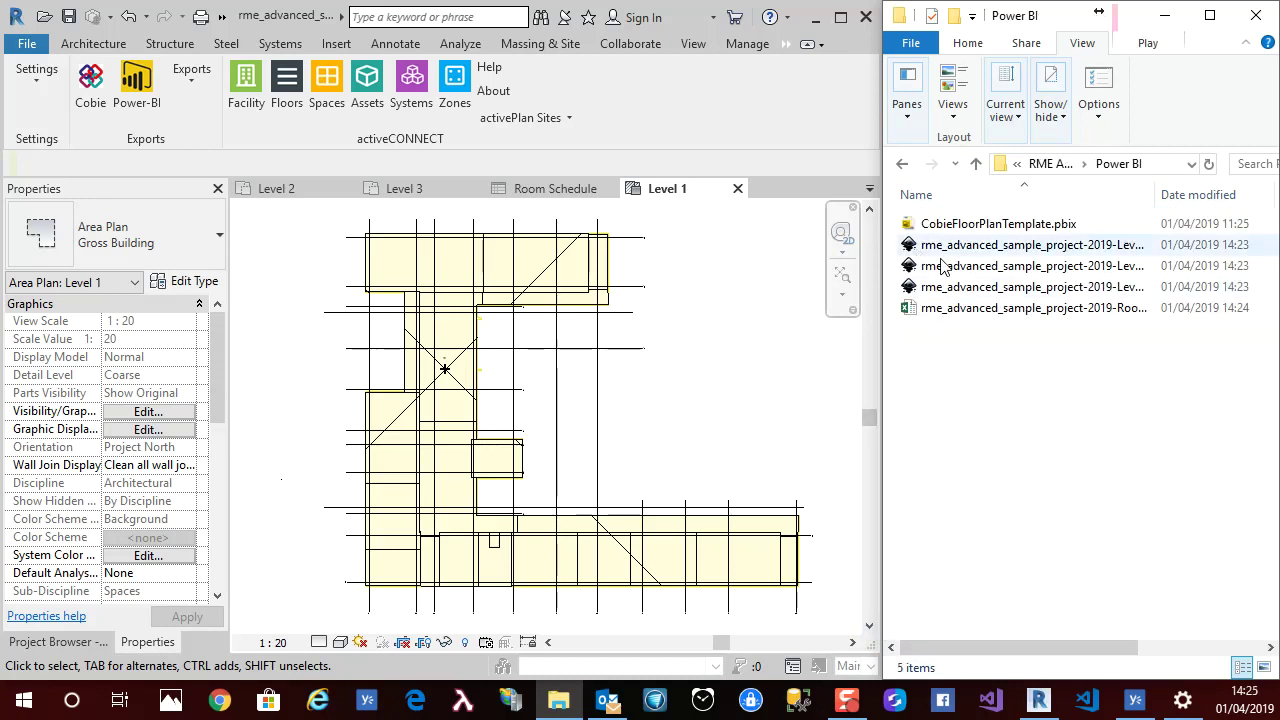
left_click(910, 228)
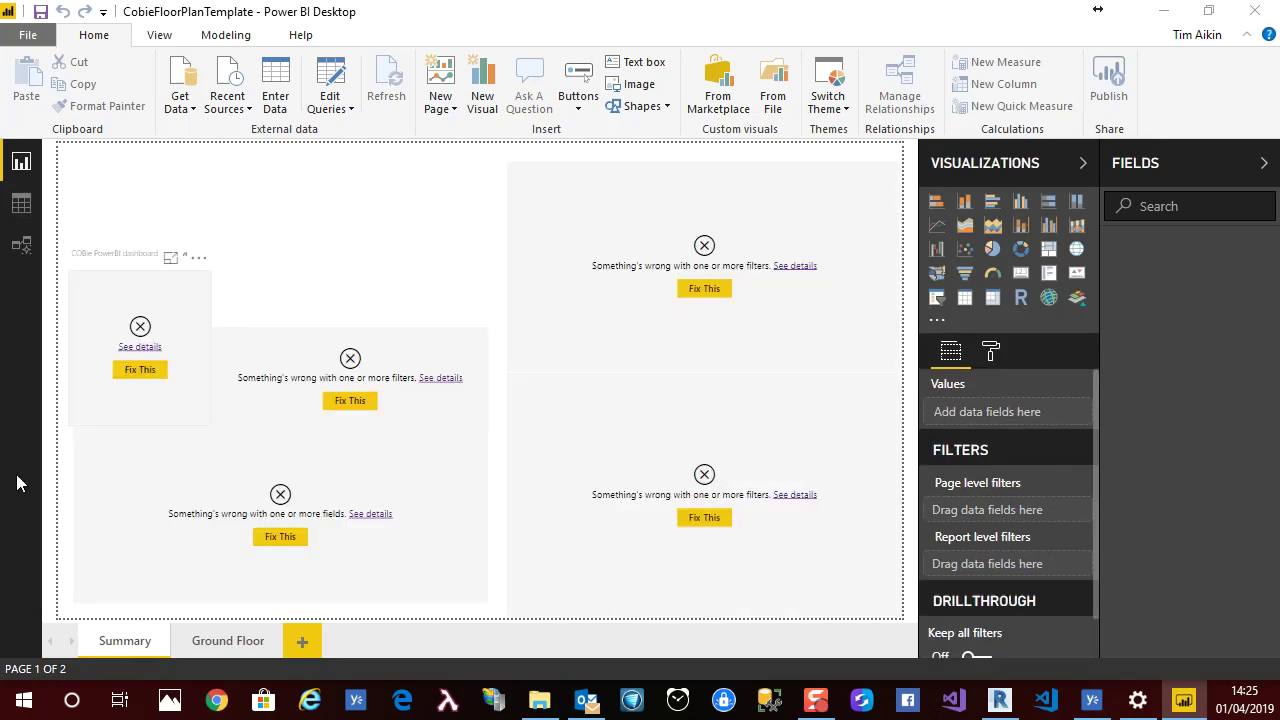
- On the Ground Floor page, open the Rooms workbook as an Excel data source
left_click(205, 646)
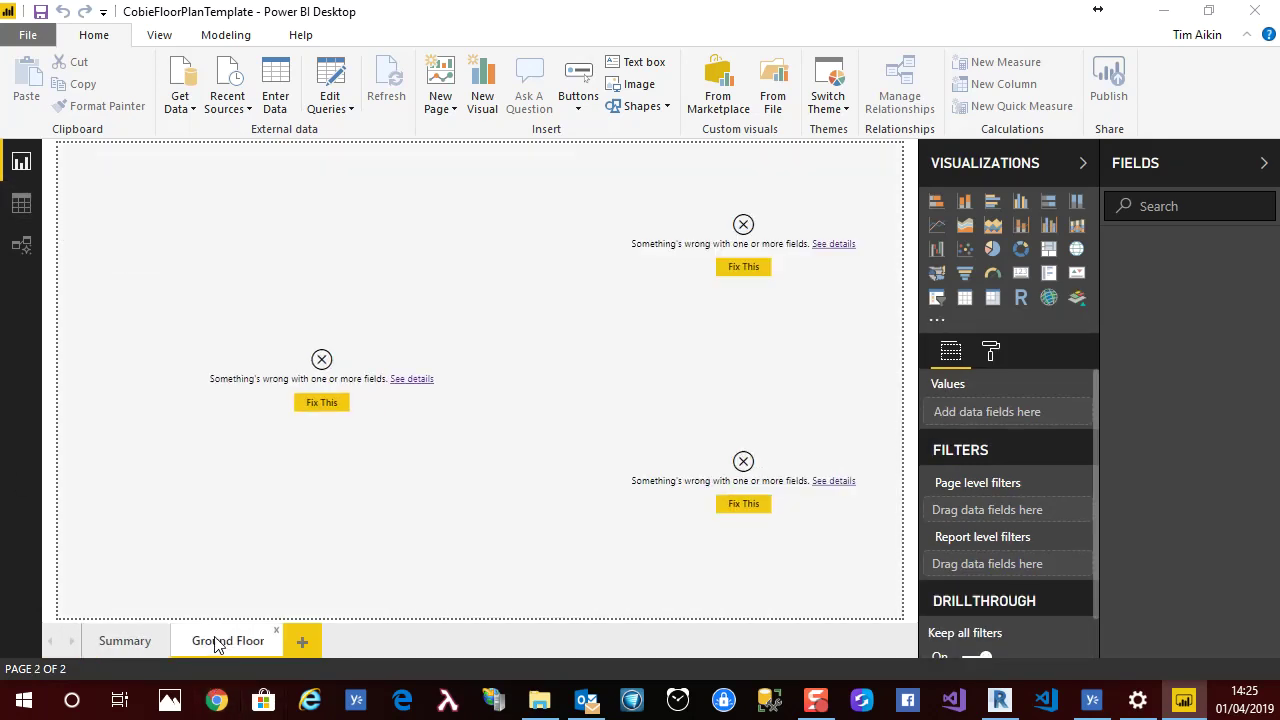
left_click(180, 104)
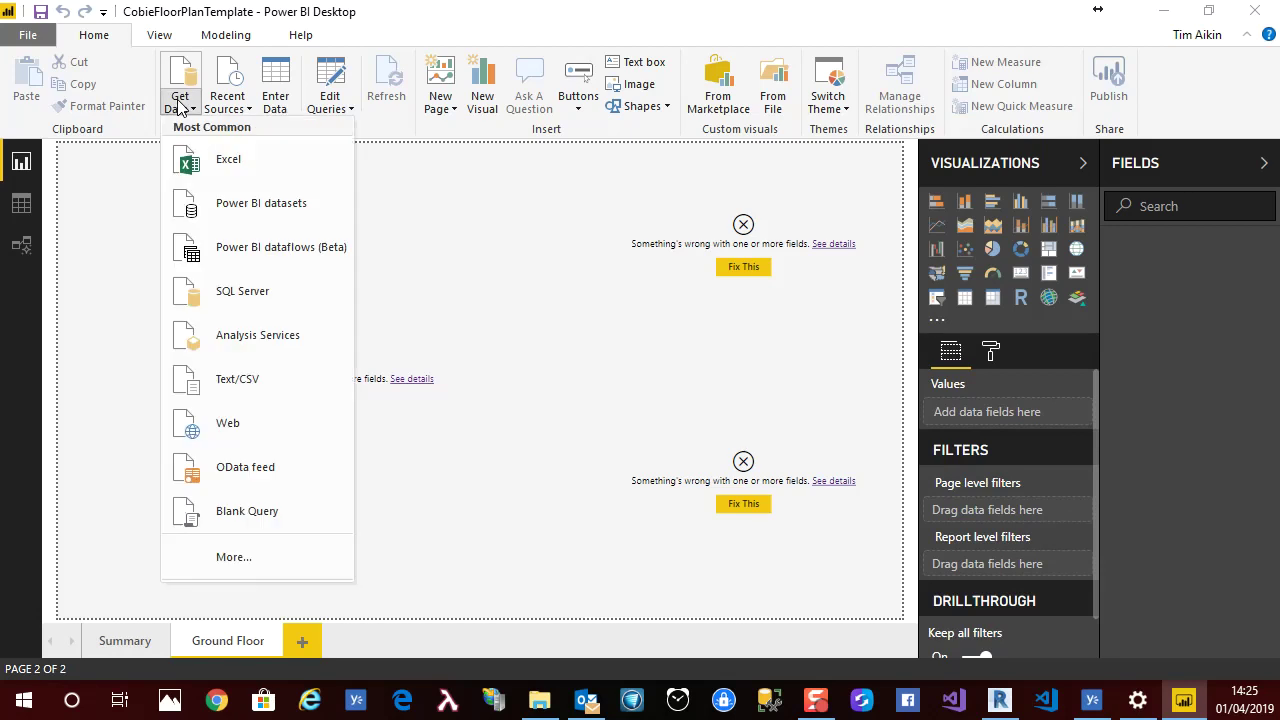
left_click(224, 162)
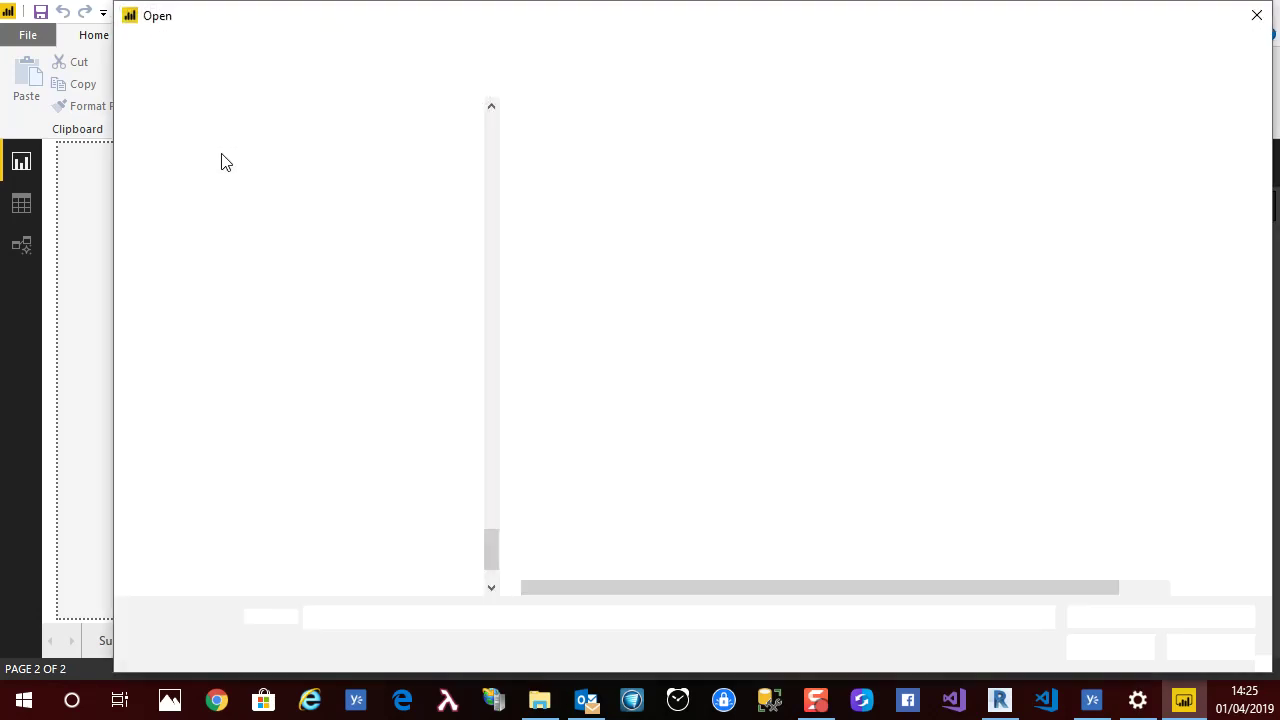
left_click(562, 142)
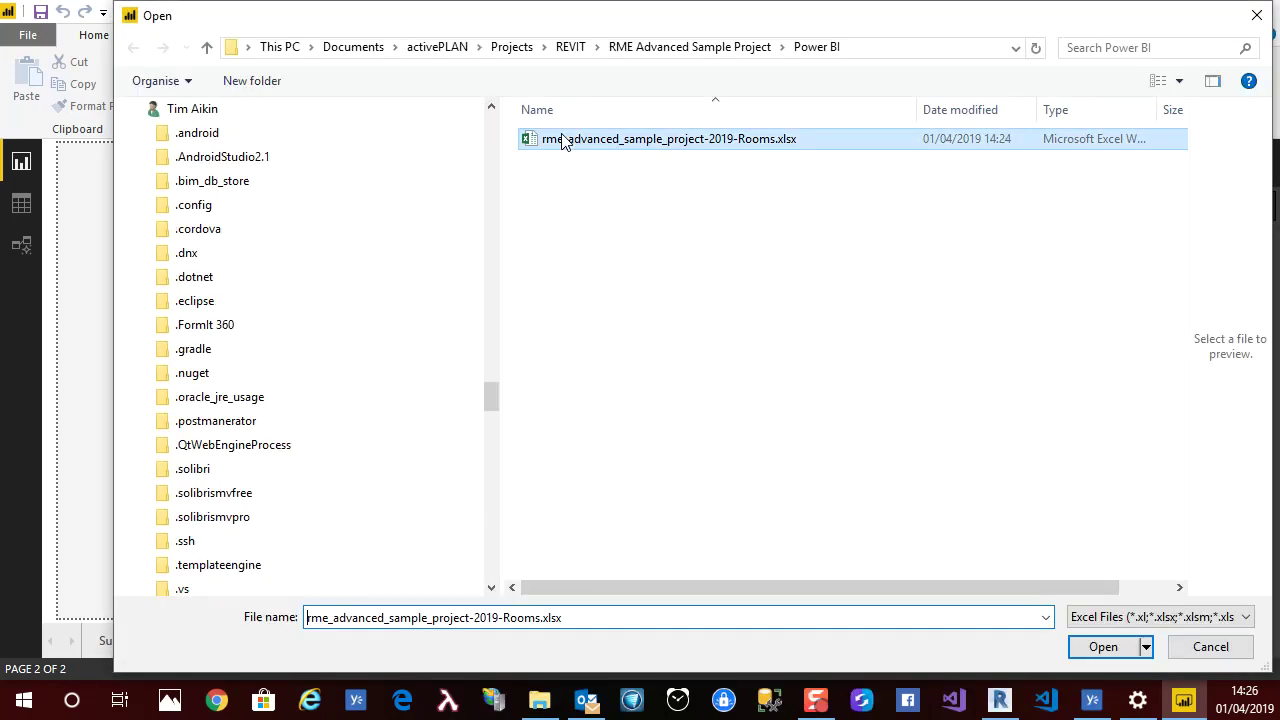
left_click(1103, 646)
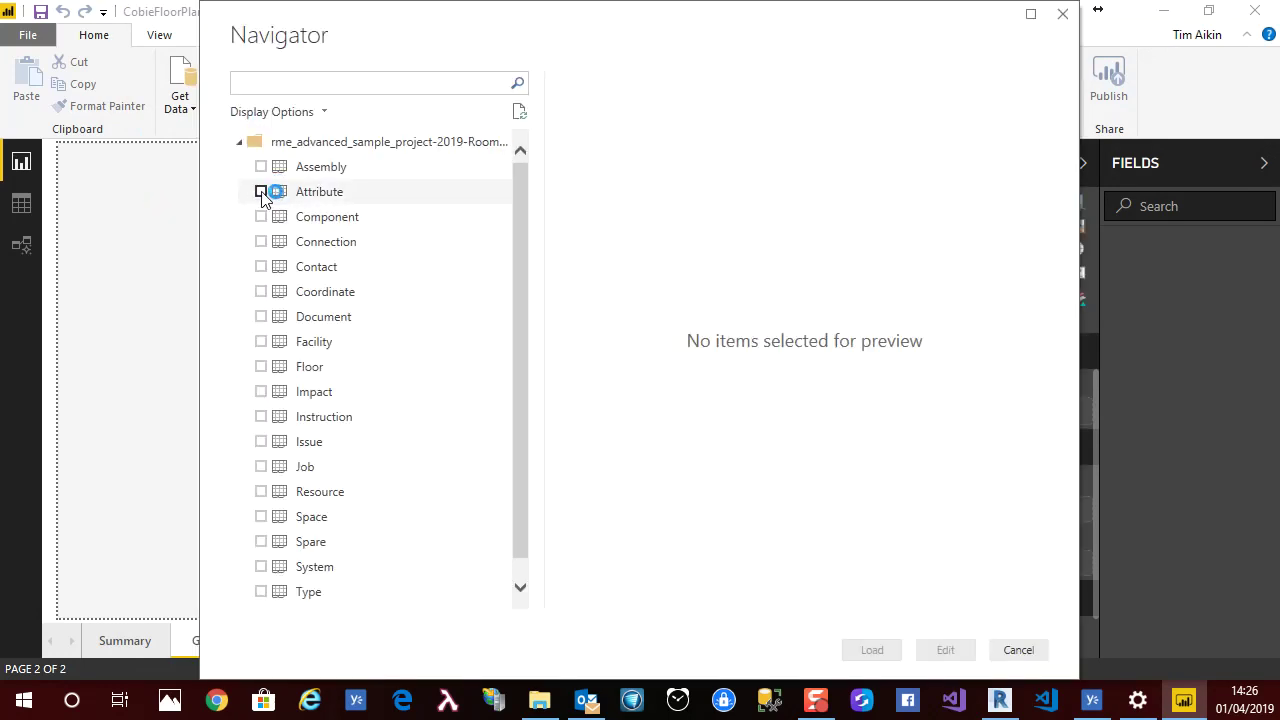
- Select the Attribute, Floor, Facility and Space tables in Navigator and load them
left_click(261, 192)
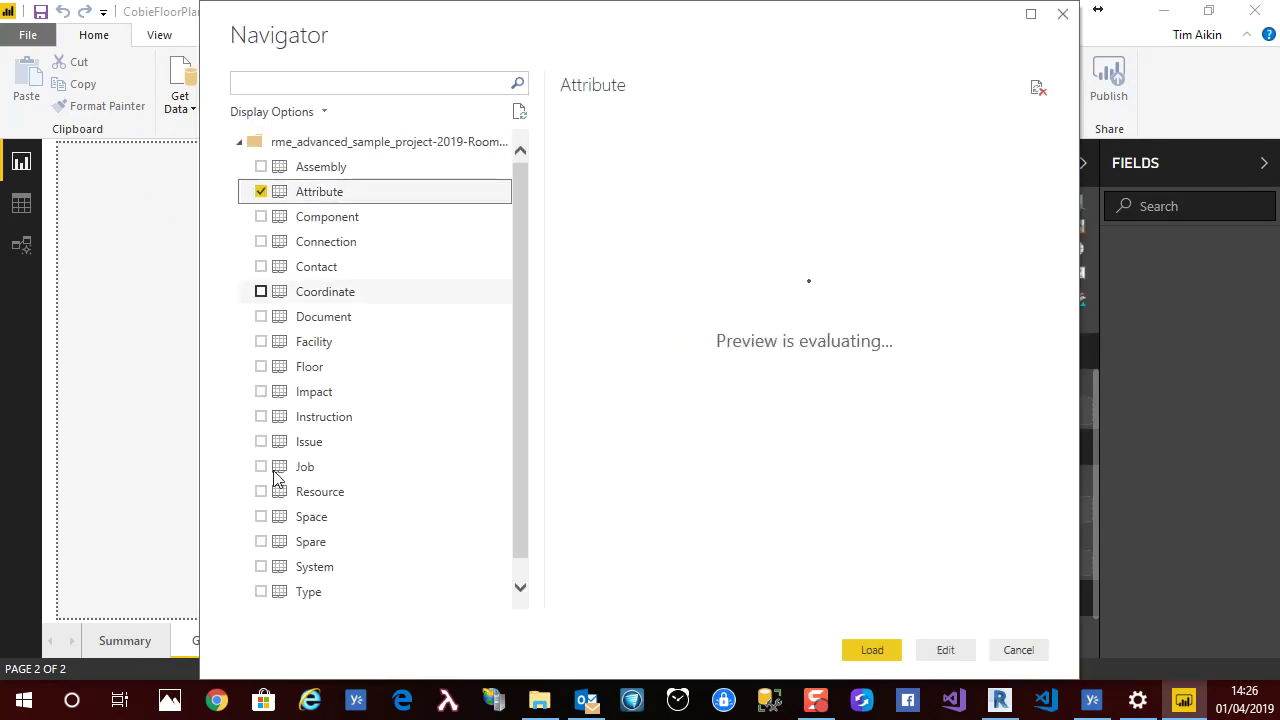
left_click(261, 367)
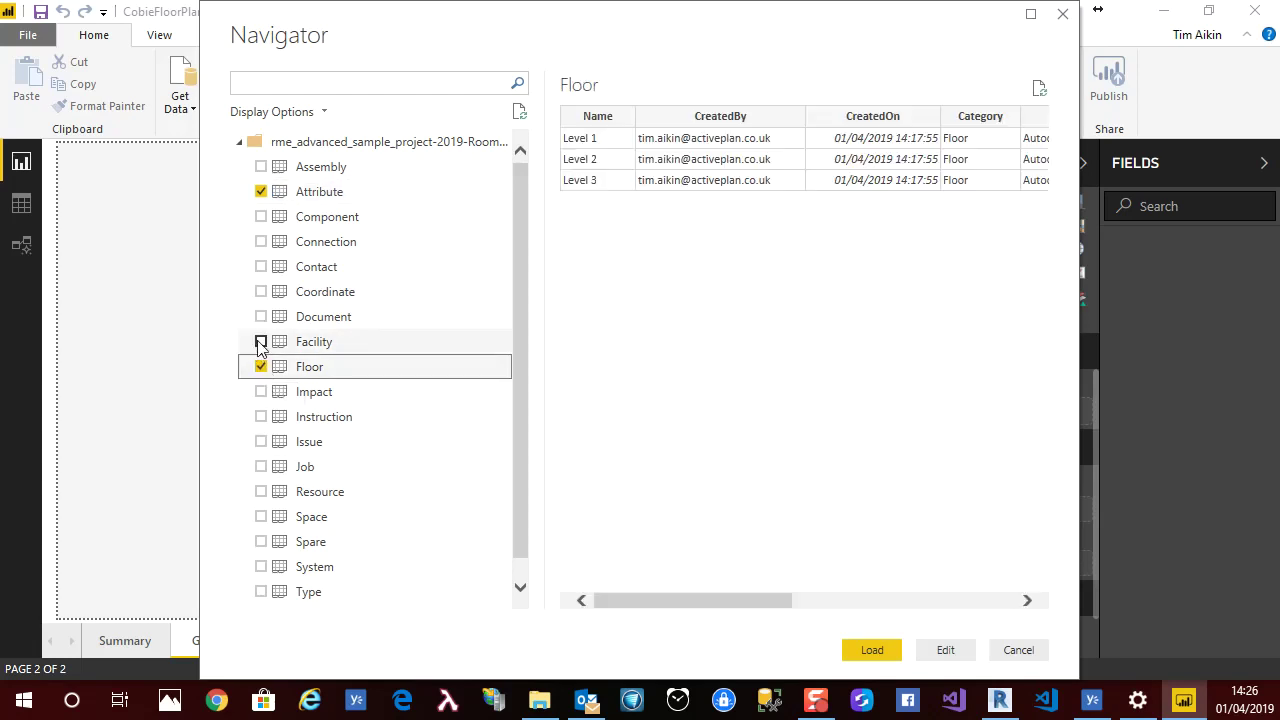
left_click(261, 342)
left_click(261, 517)
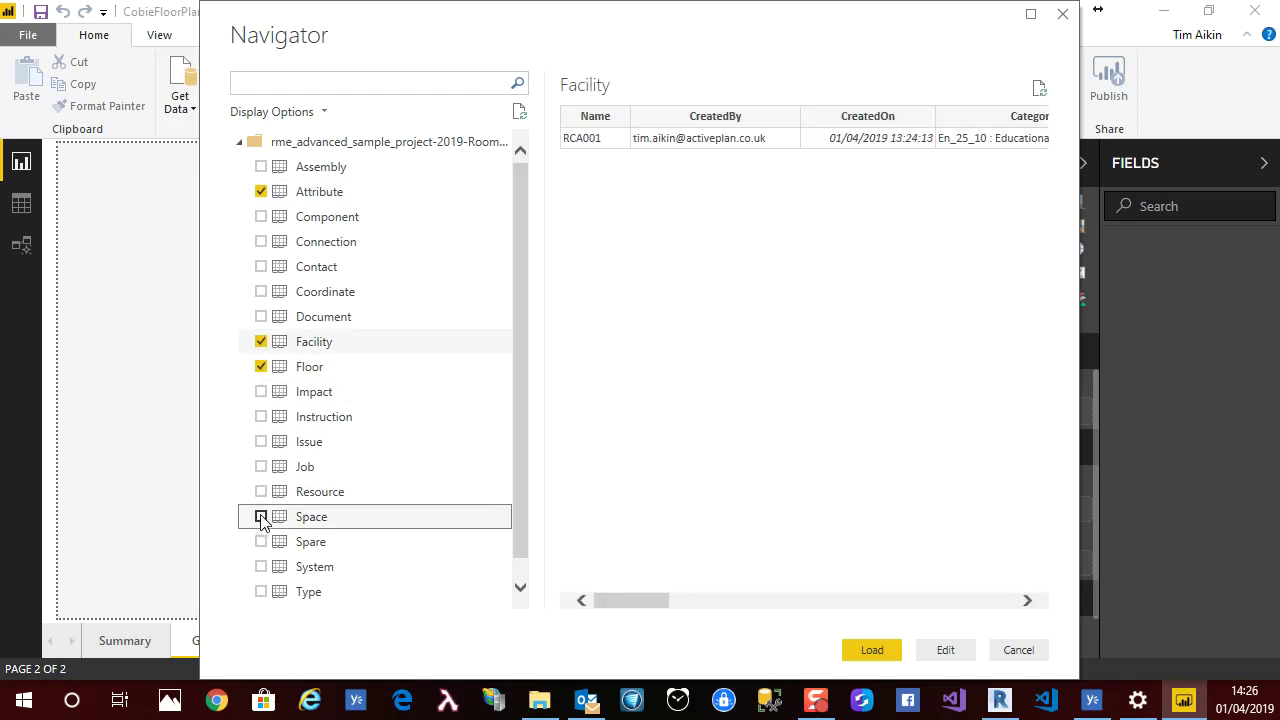
left_click(862, 651)
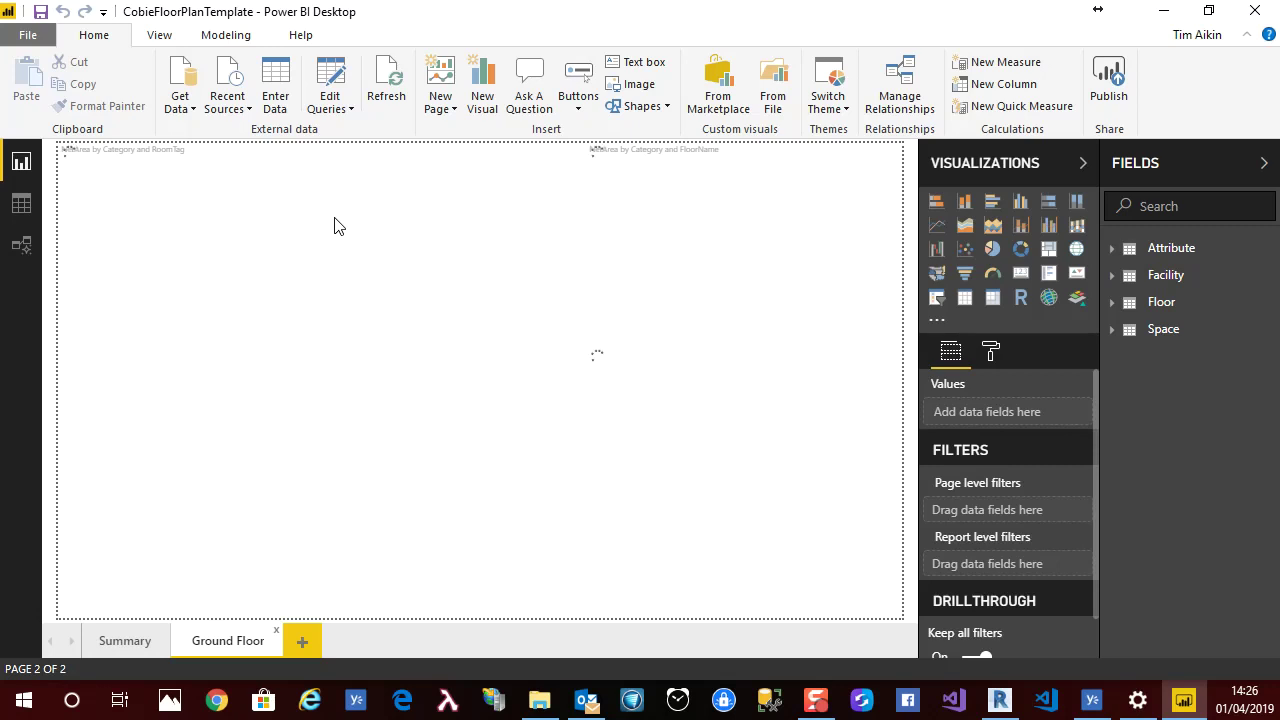
- Bring up the Ground Floor page's options menu once the tables have loaded
right_click(220, 651)
- Rename the Ground Floor page to 'Level 1'
left_click(288, 580)
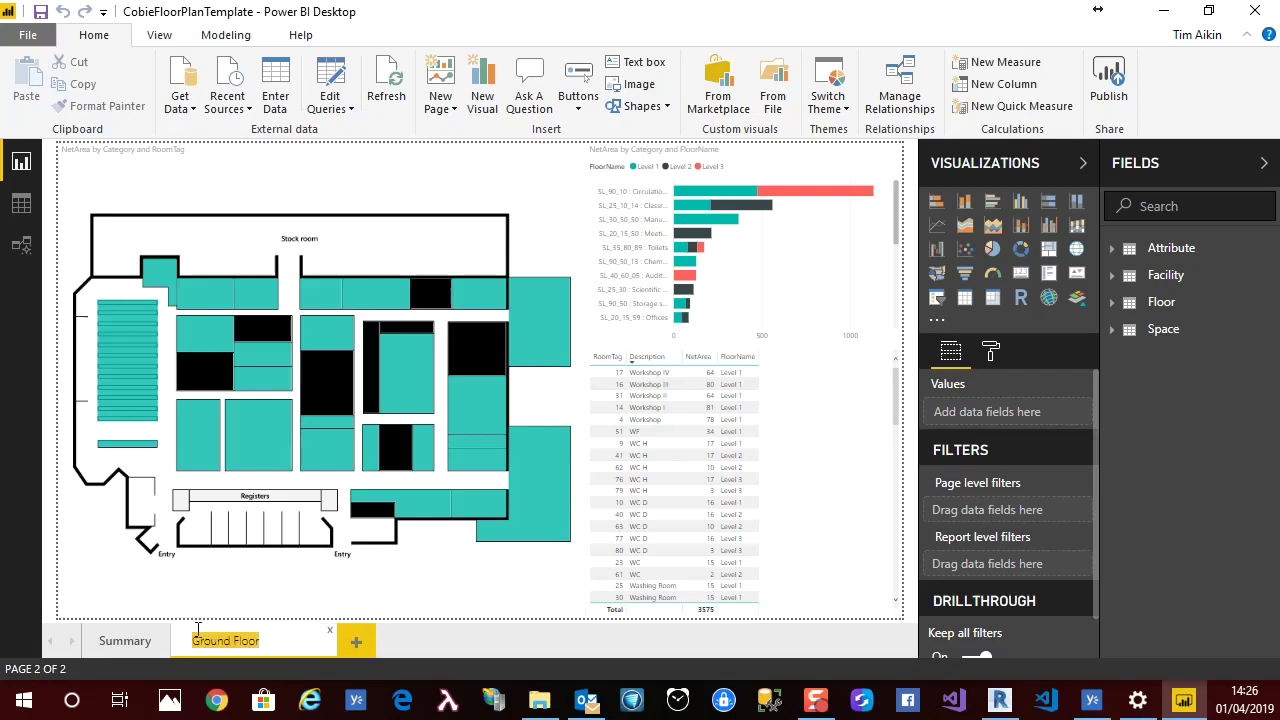
key("BackSpace")
type("Level ")
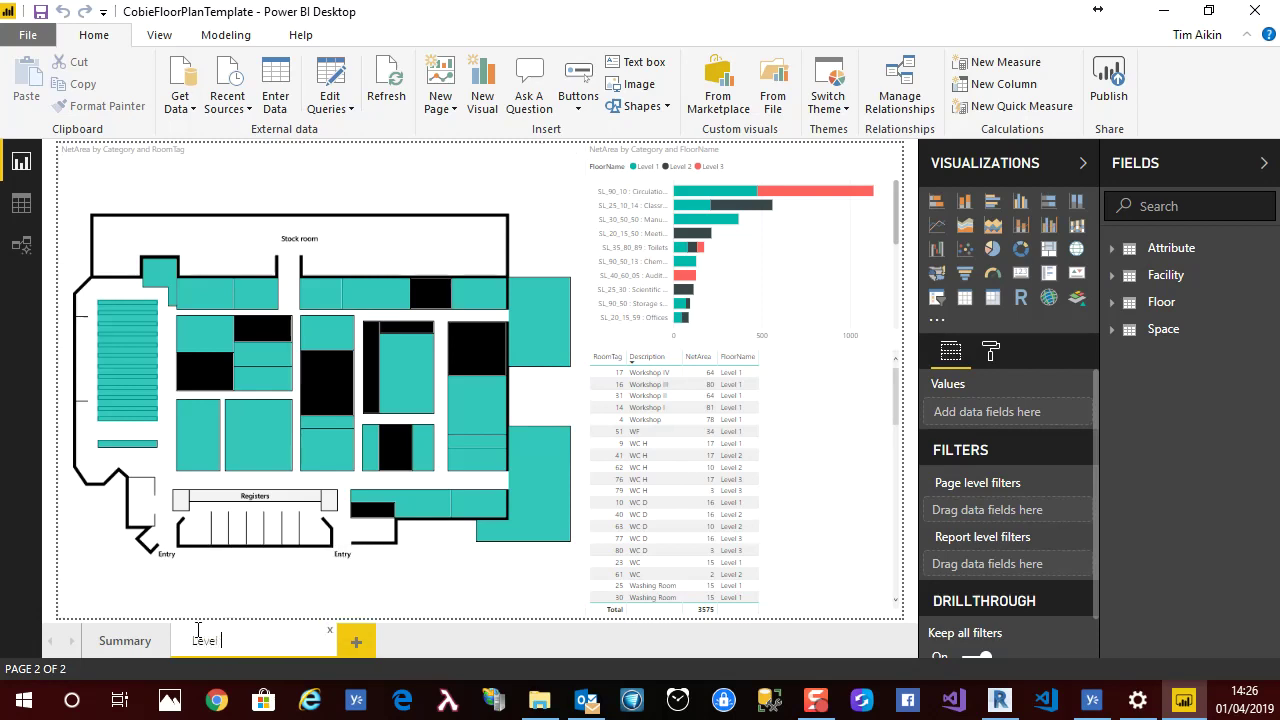
type("1")
key("Return")
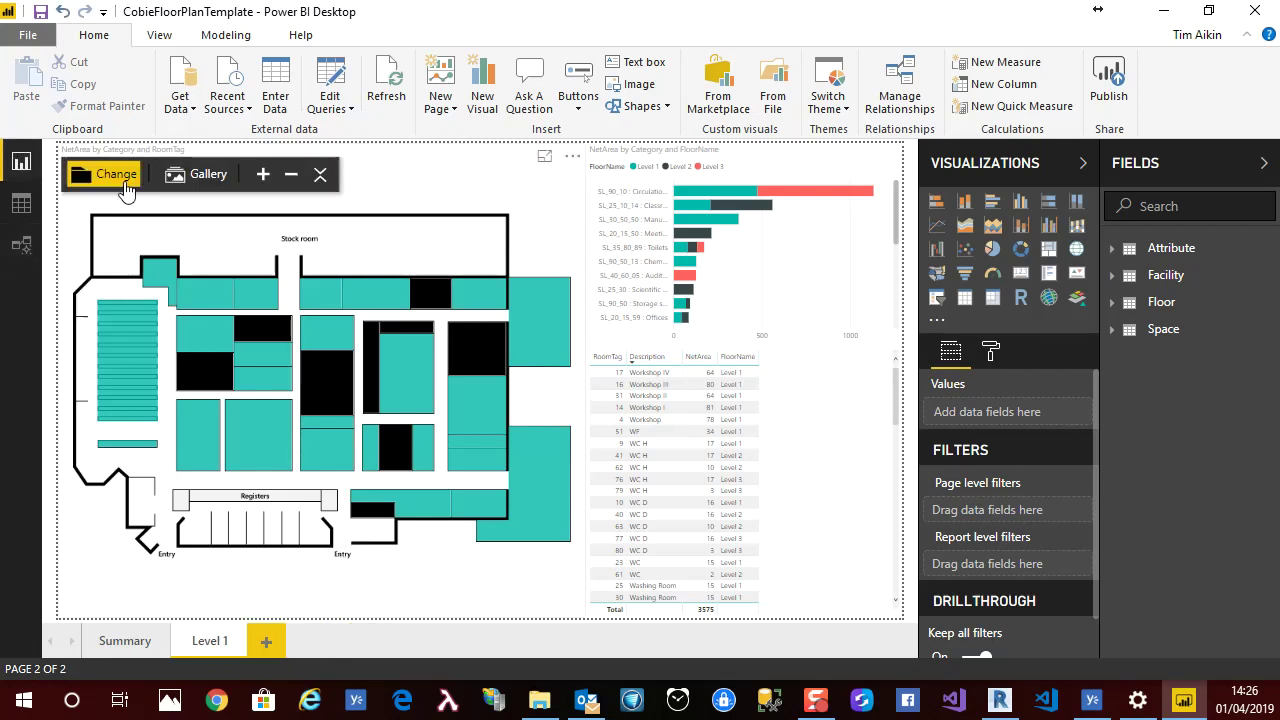
- Replace the floor-plan background with the Level 1 rooms drawing
left_click(122, 180)
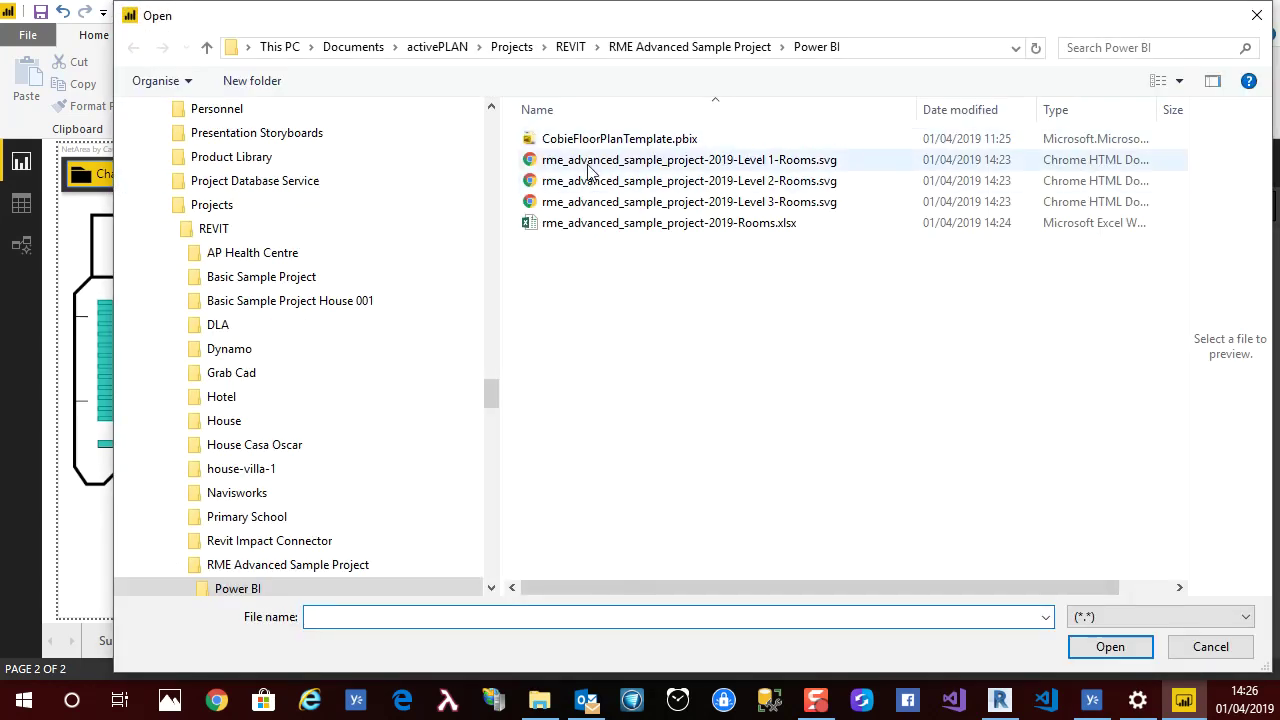
left_click(590, 161)
left_click(1110, 647)
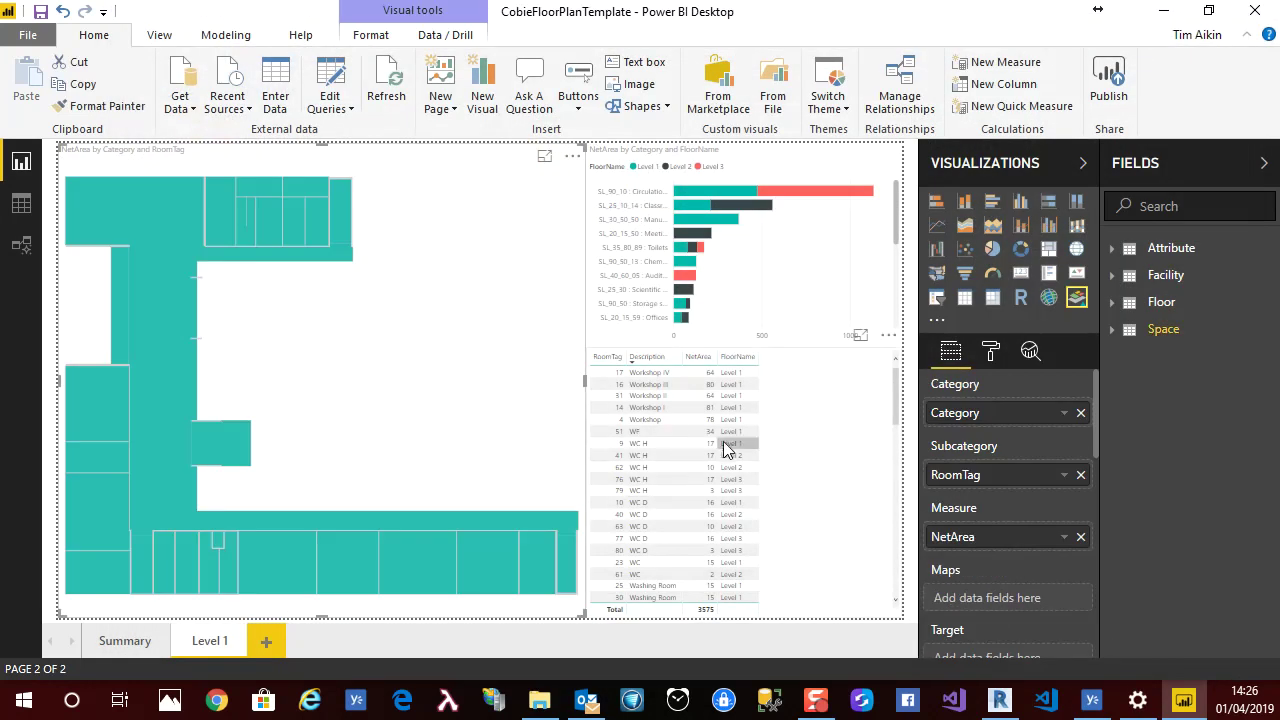
- Filter the room table's FloorName to Level 1
left_click(817, 434)
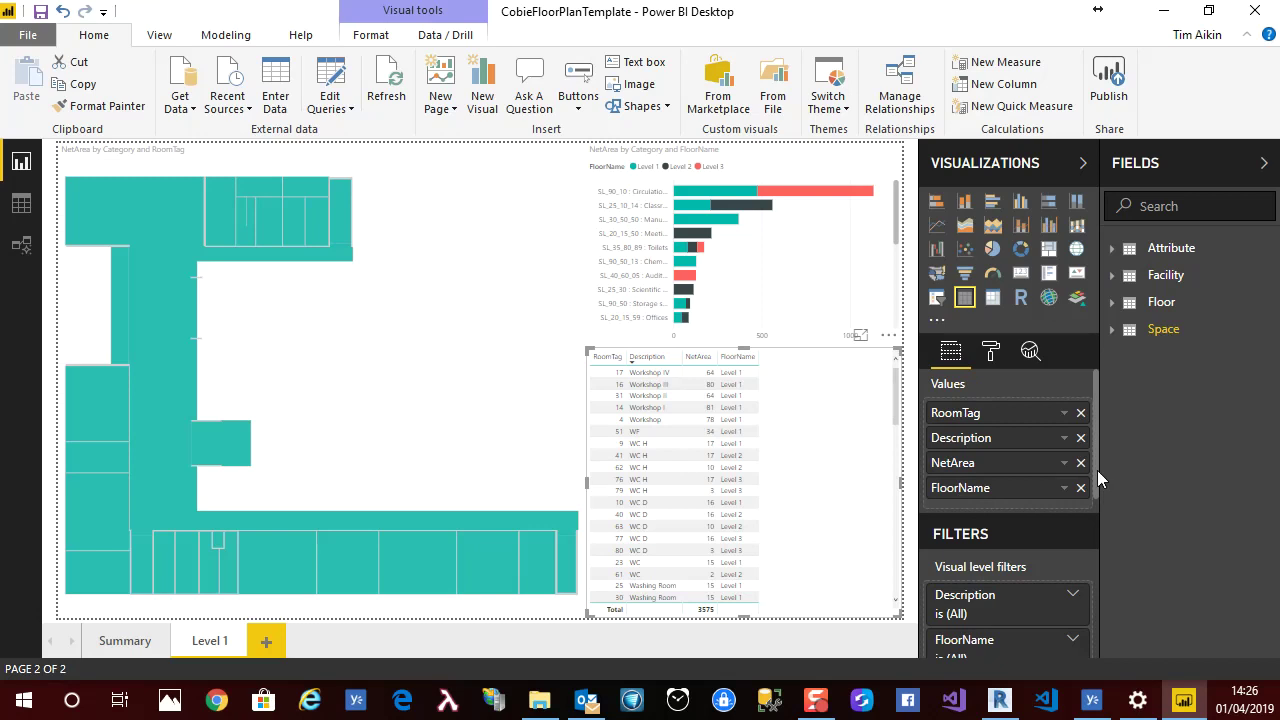
scroll(1097, 470, "down", 5)
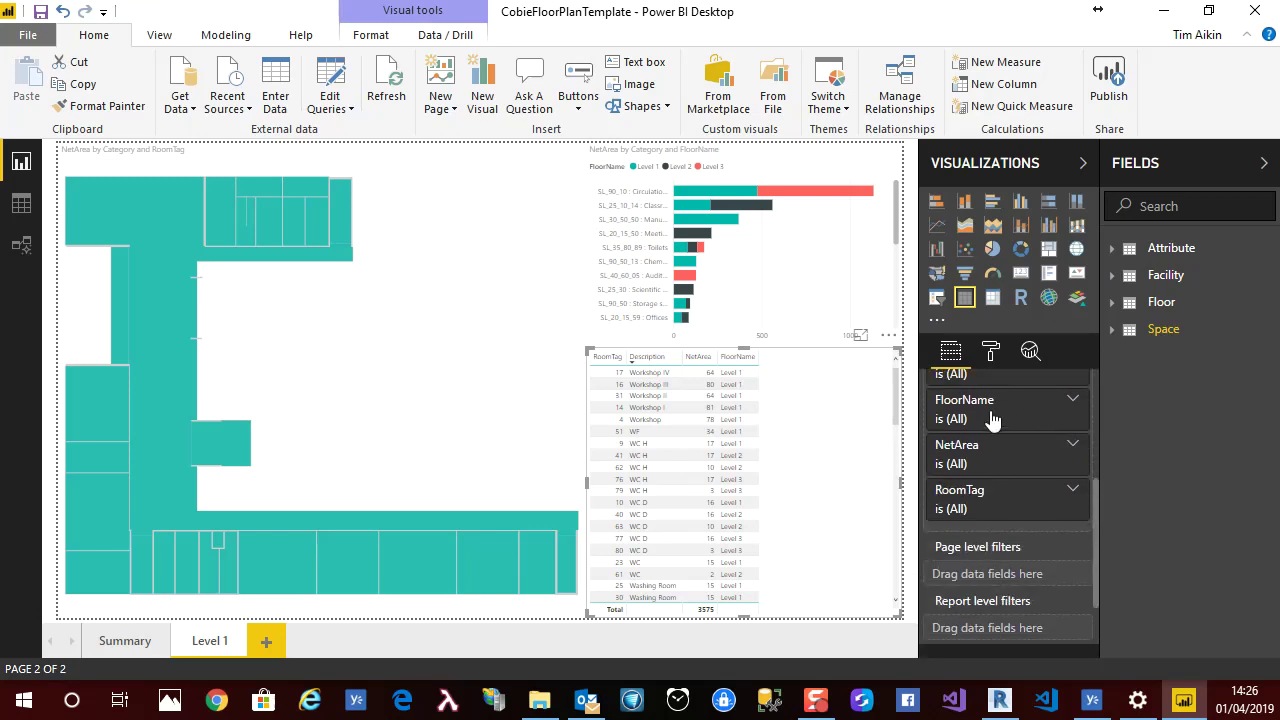
left_click(992, 418)
left_click(940, 524)
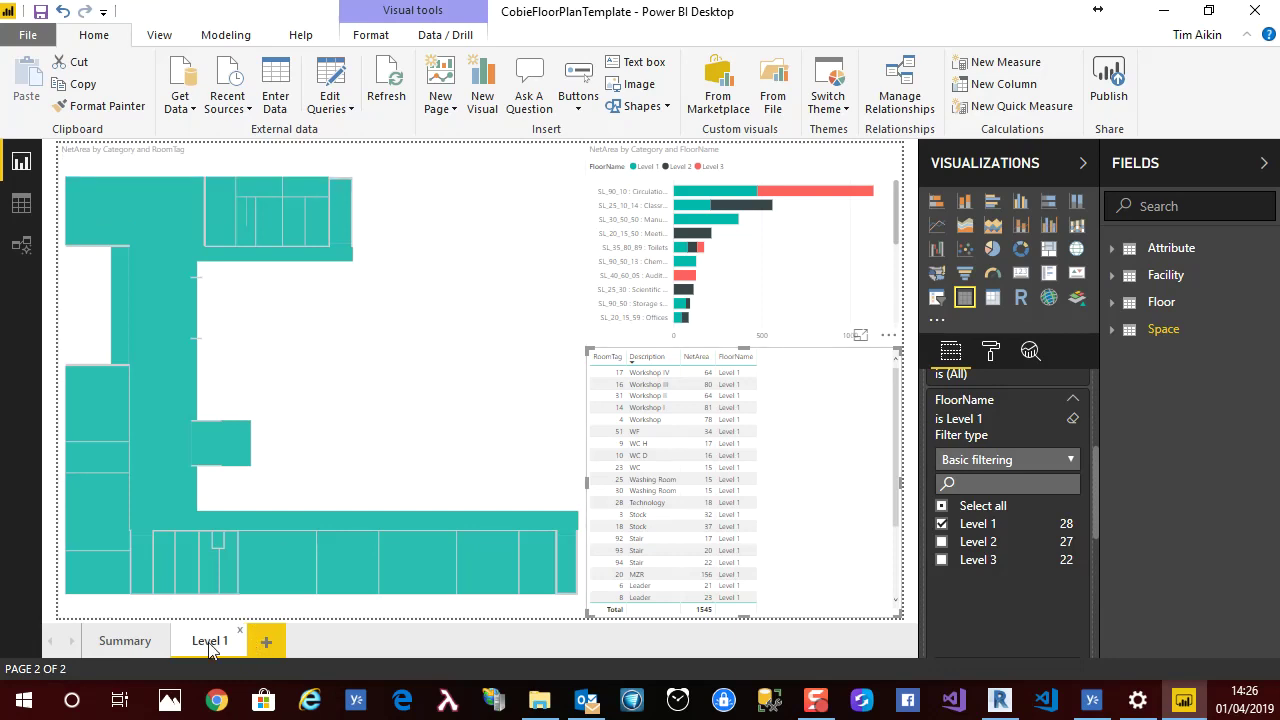
- Ctrl-select the top-left room, corridor and left room to filter the table to Workshop, MZR and Corridor
left_click(178, 313)
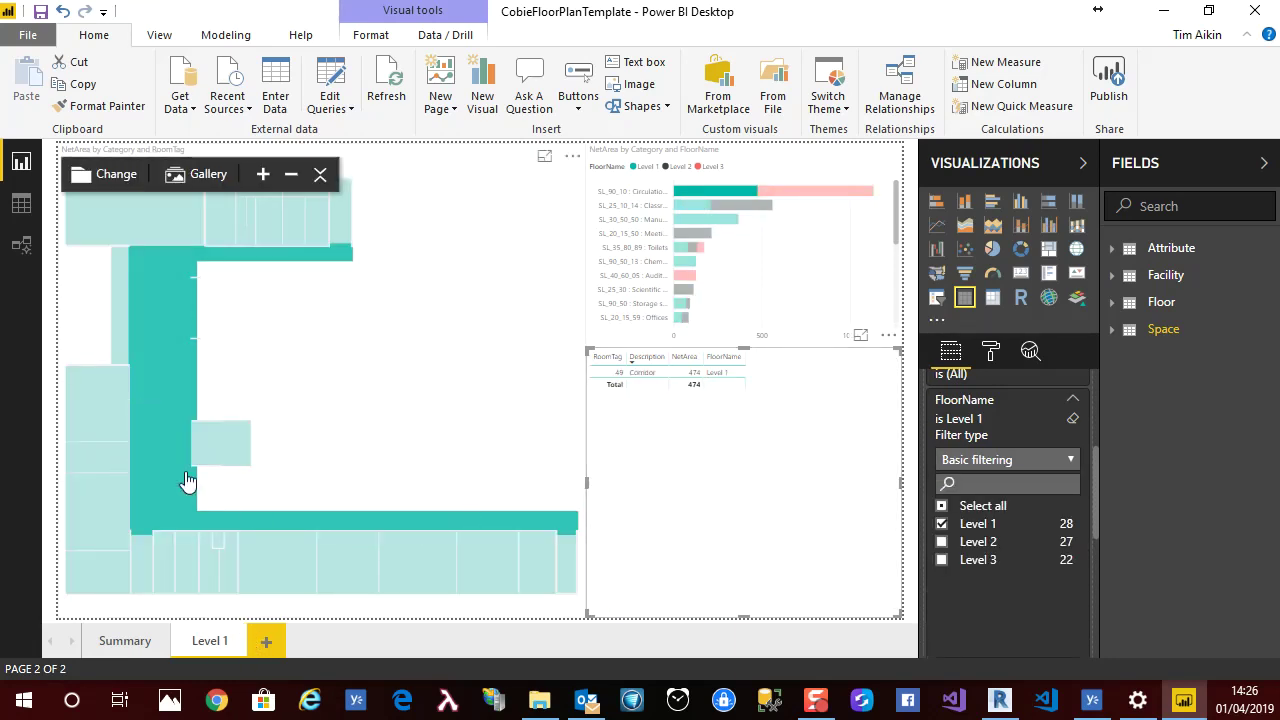
mouse_move(72, 410)
left_click(72, 410, "ctrl")
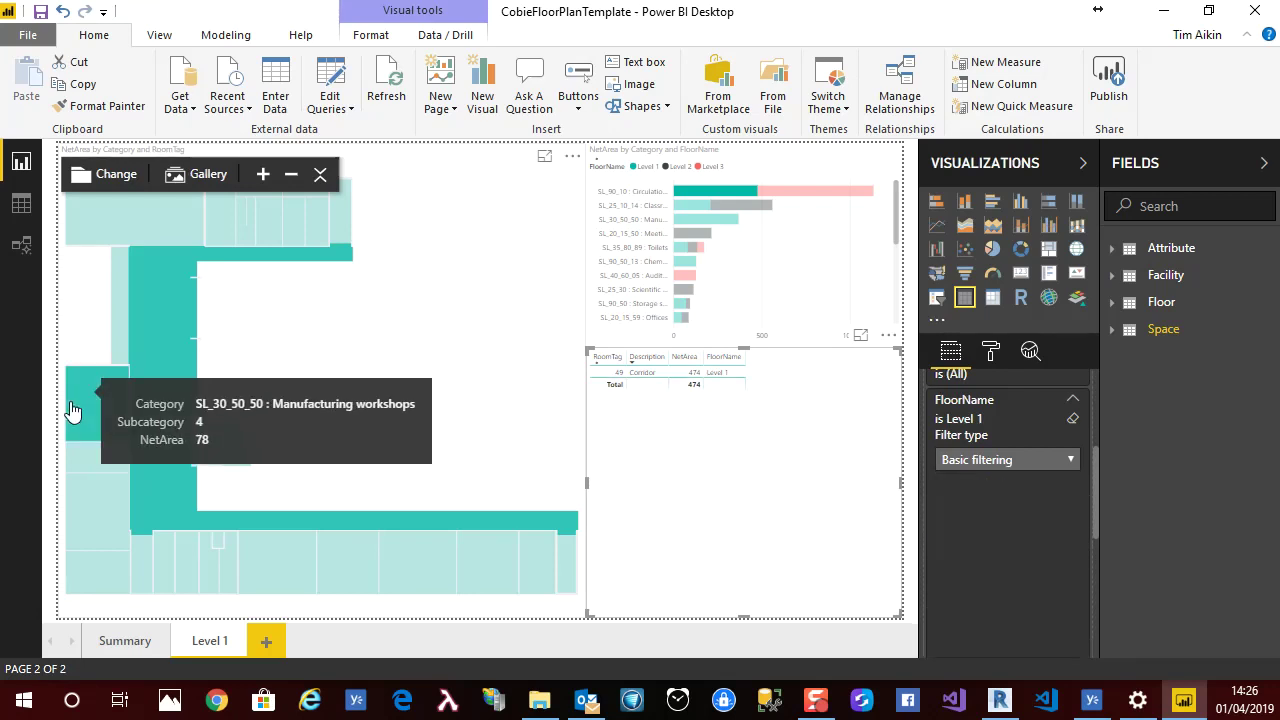
left_click(105, 507, "ctrl")
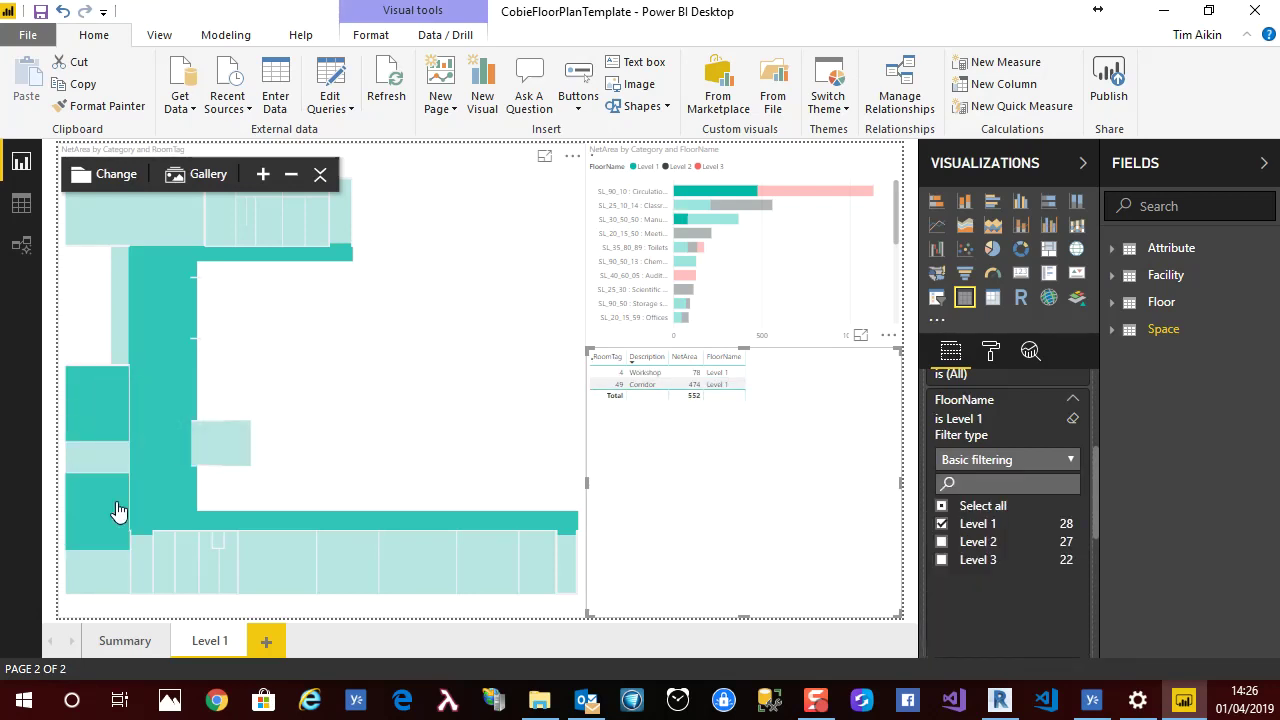
left_click(100, 588, "ctrl")
left_click(126, 450)
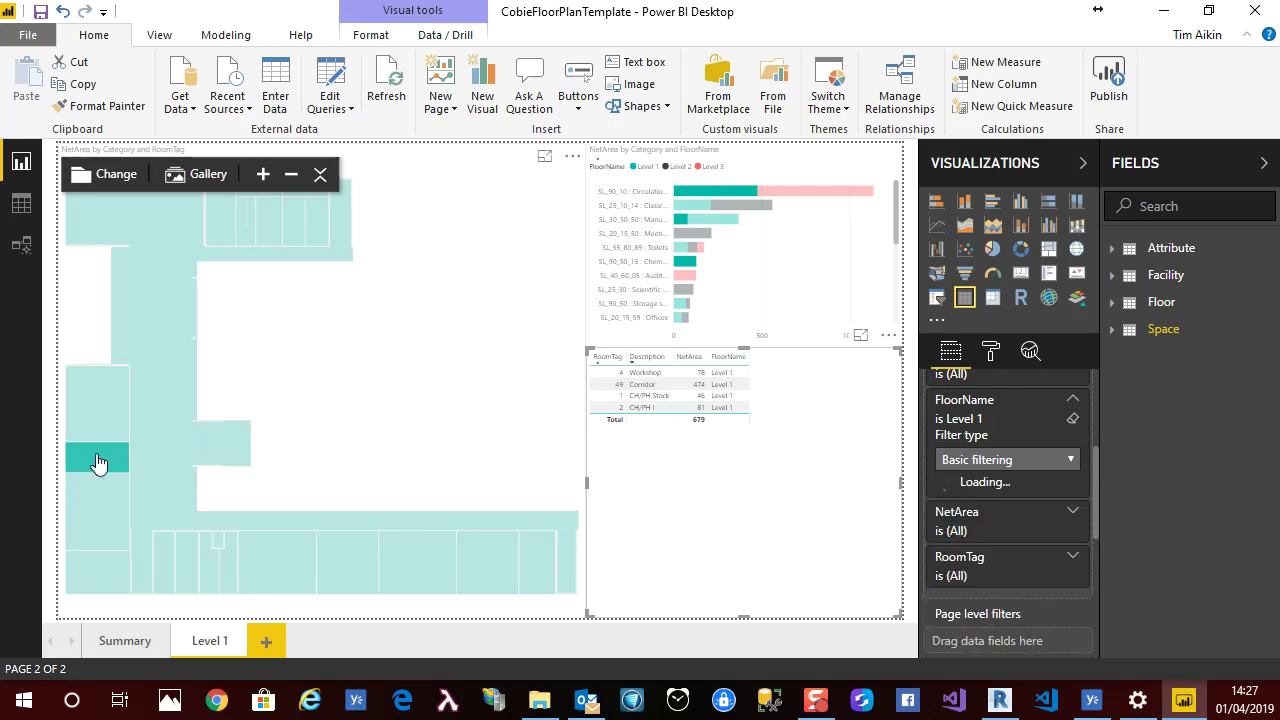
left_click(117, 218)
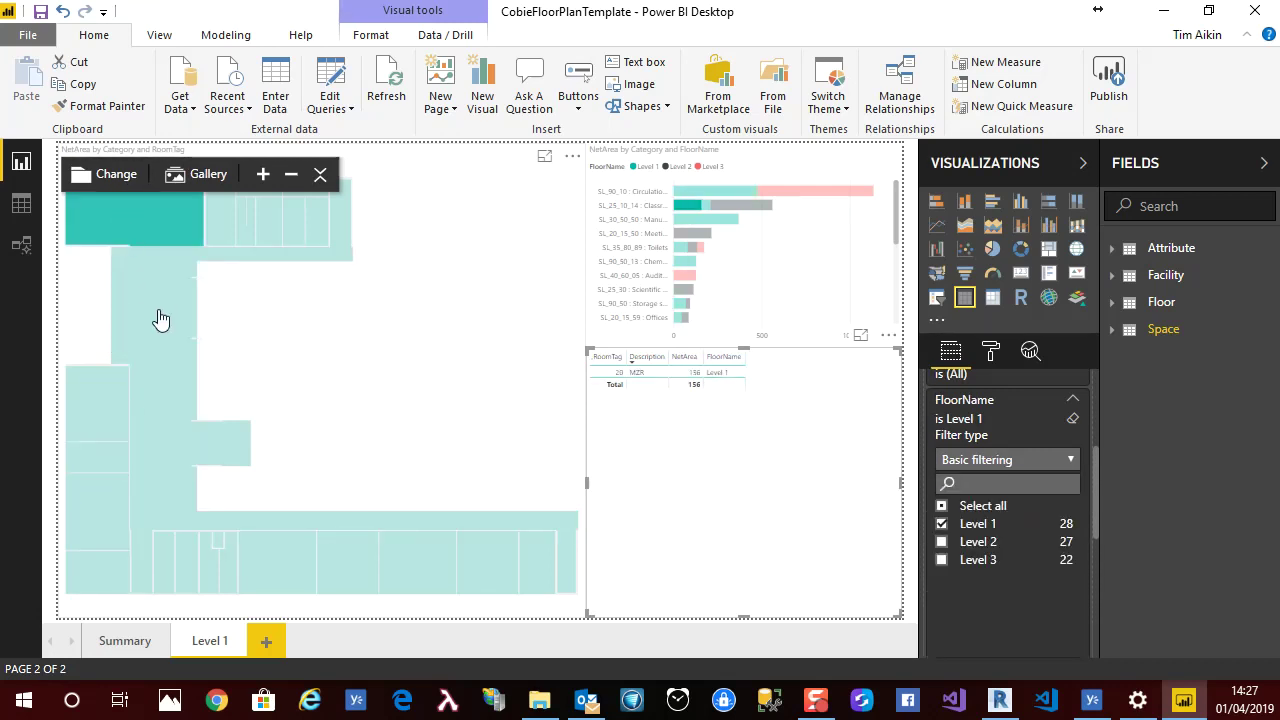
left_click(160, 319, "ctrl")
left_click(109, 403, "ctrl")
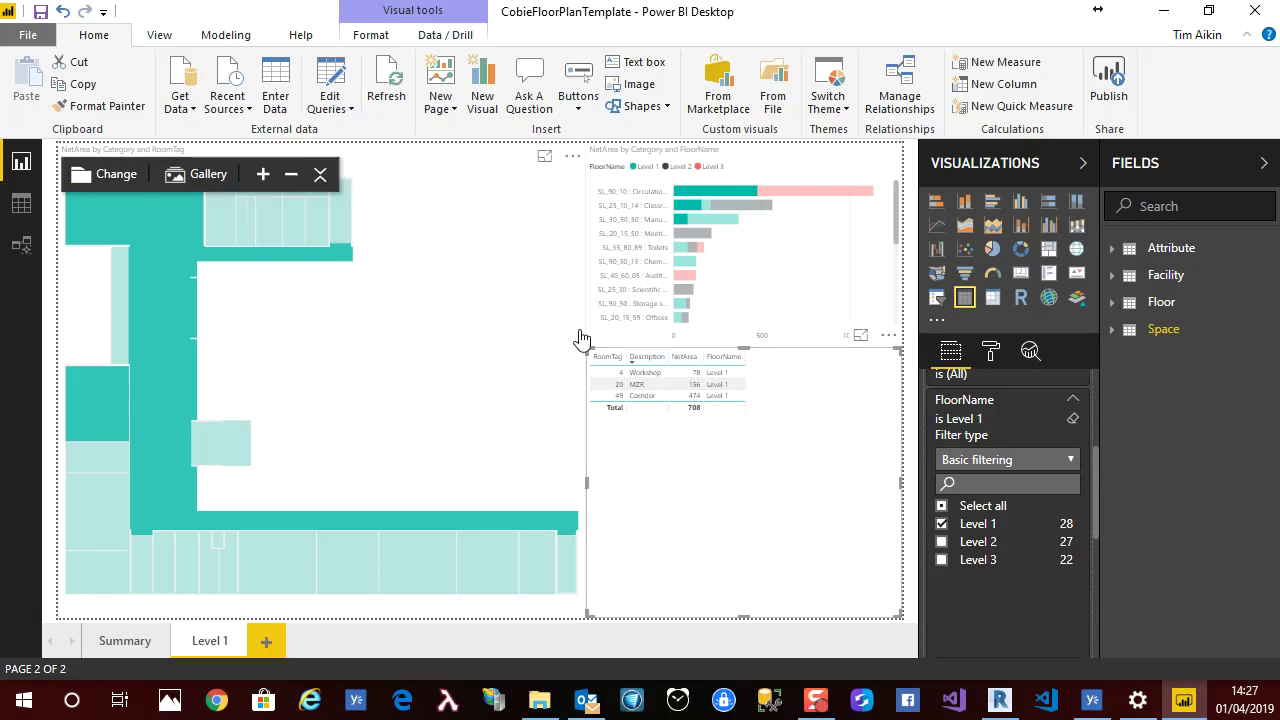
- Duplicate the Level 1 page and rename the copy 'Level 2'
right_click(205, 642)
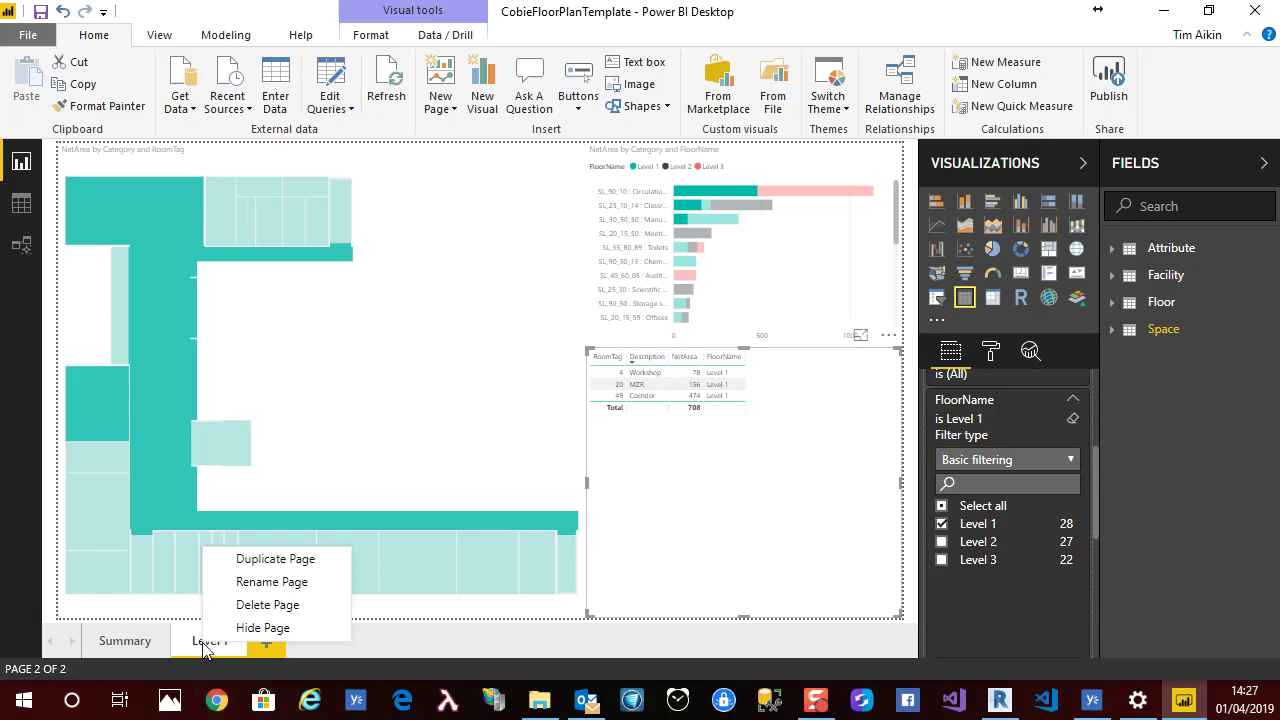
left_click(268, 560)
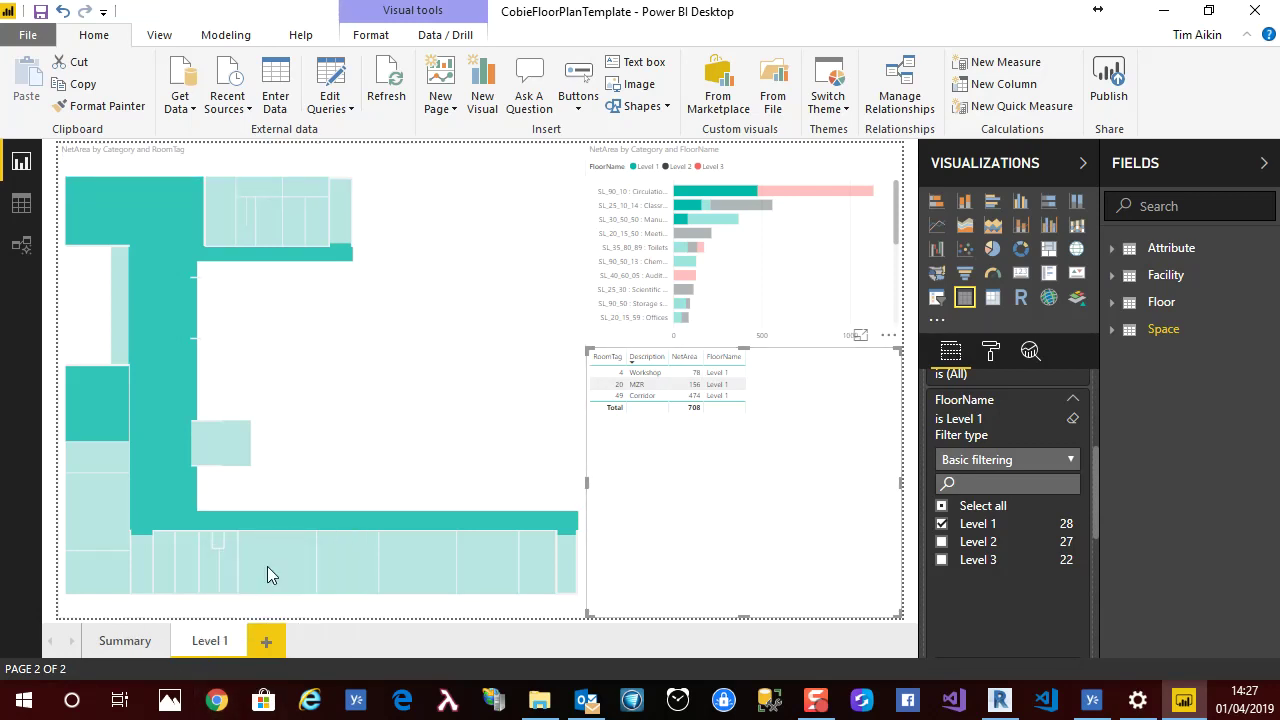
right_click(312, 646)
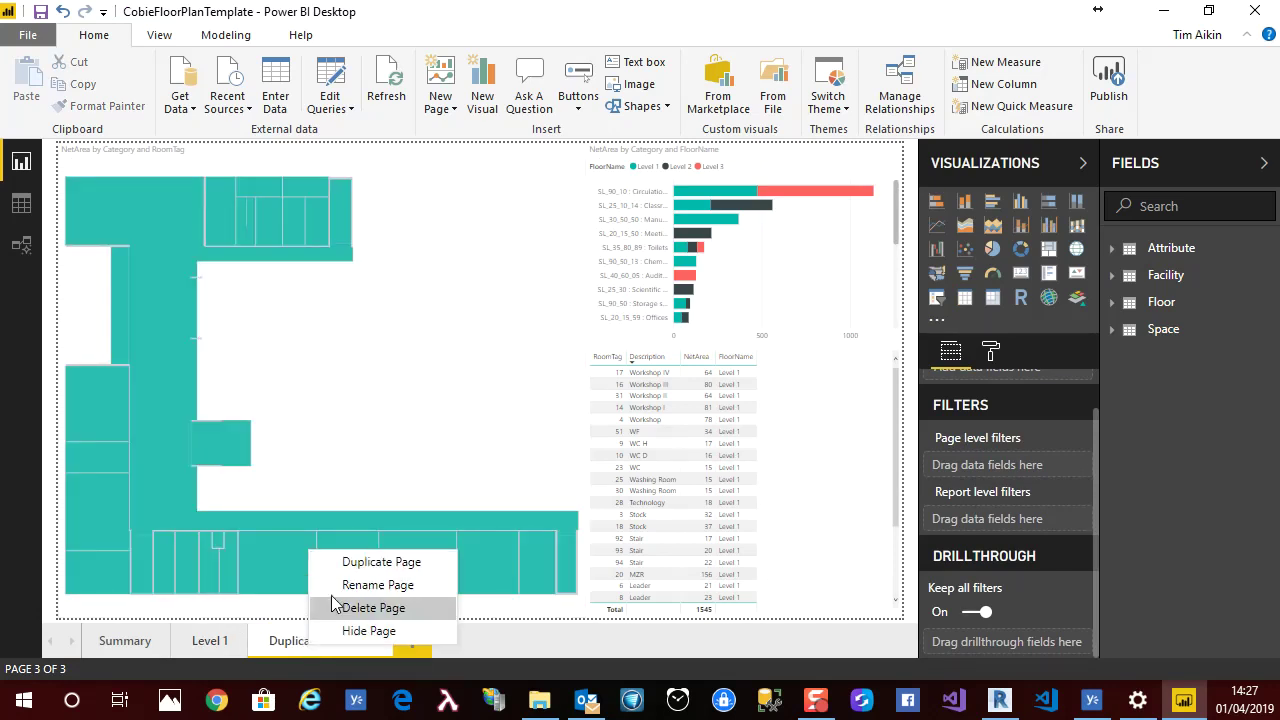
left_click(361, 590)
type("Lev")
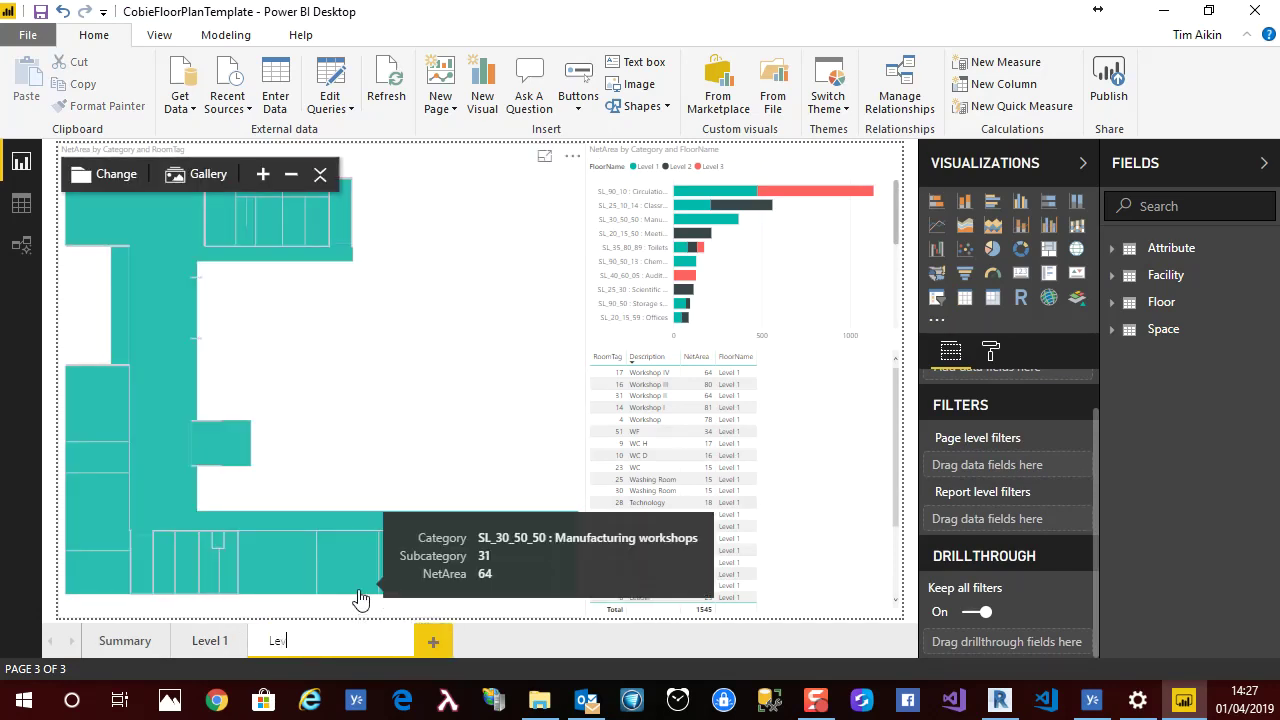
type("el 2")
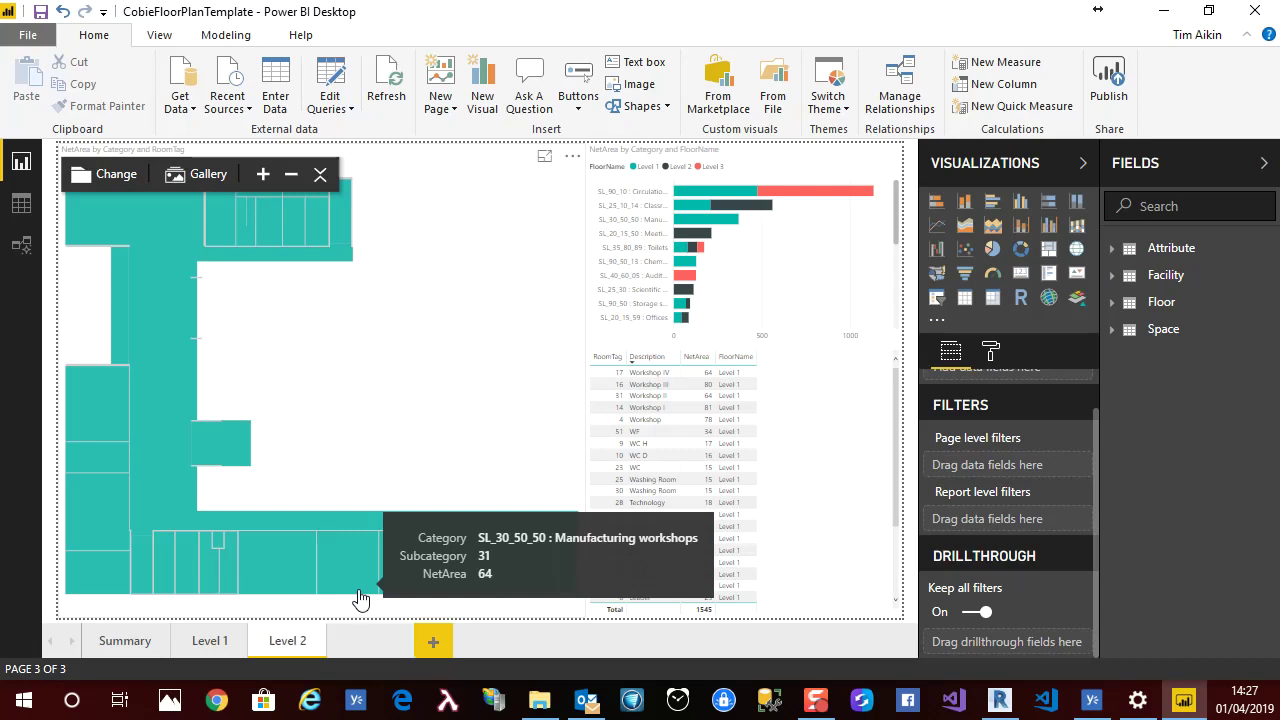
key("Return")
- Duplicate the Level 2 page as 'Level 3', then return to the Level 2 page
right_click(288, 640)
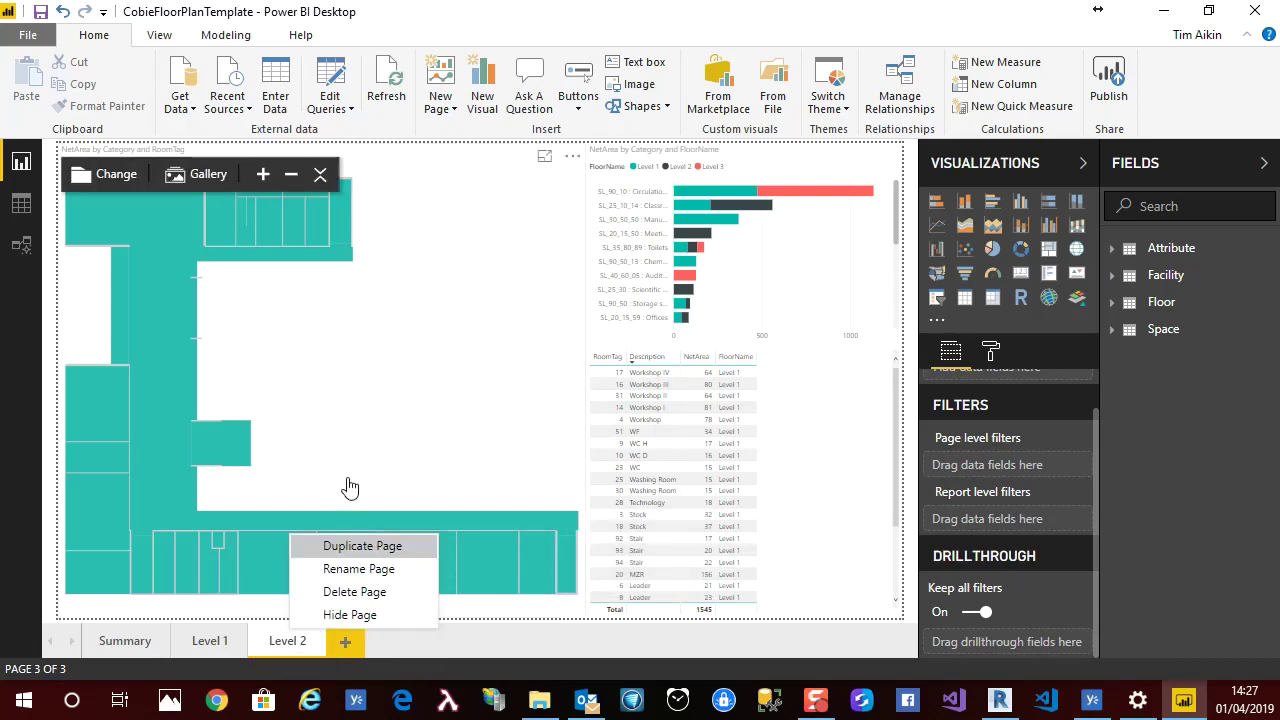
left_click(323, 547)
right_click(420, 645)
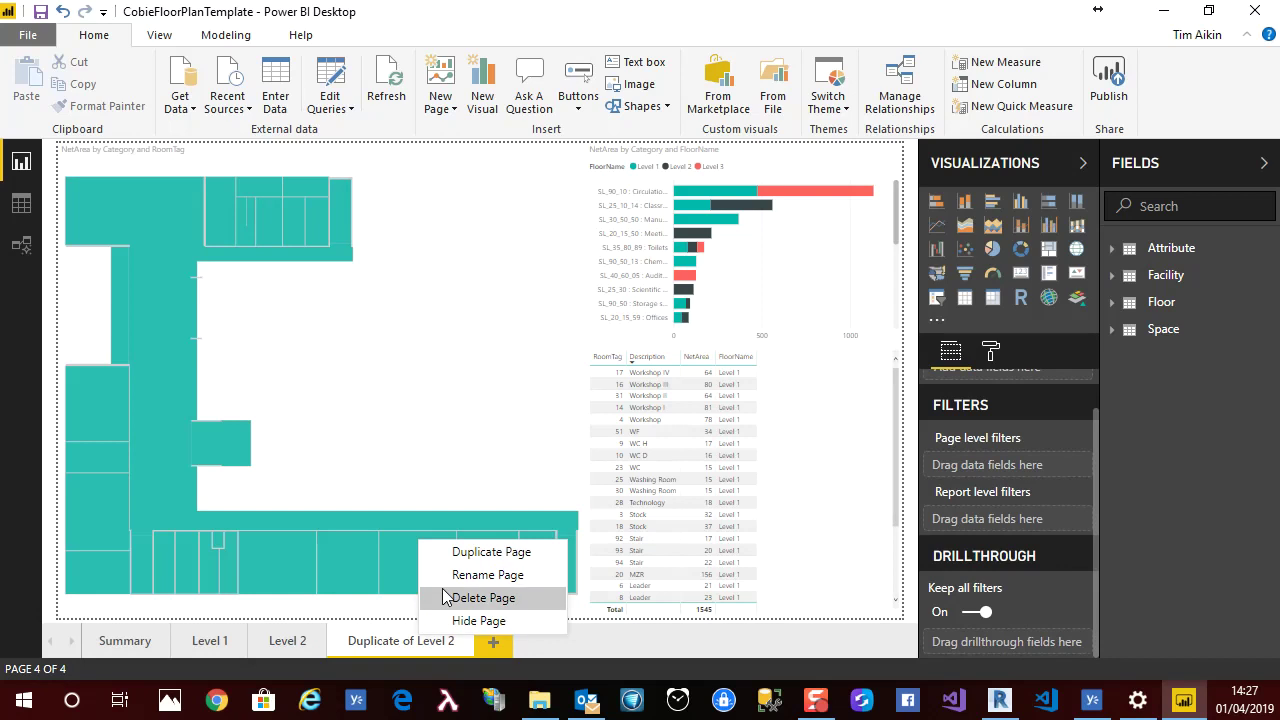
left_click(469, 572)
type("Level")
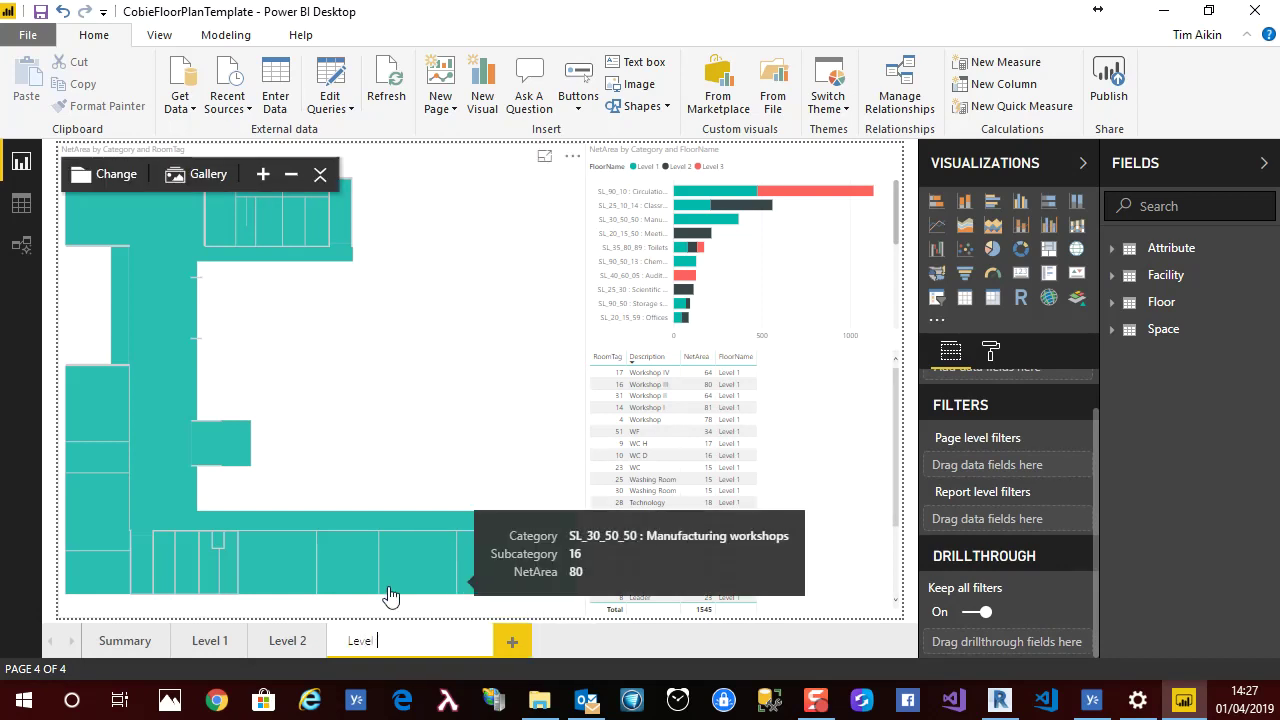
type(" 3")
key("Return")
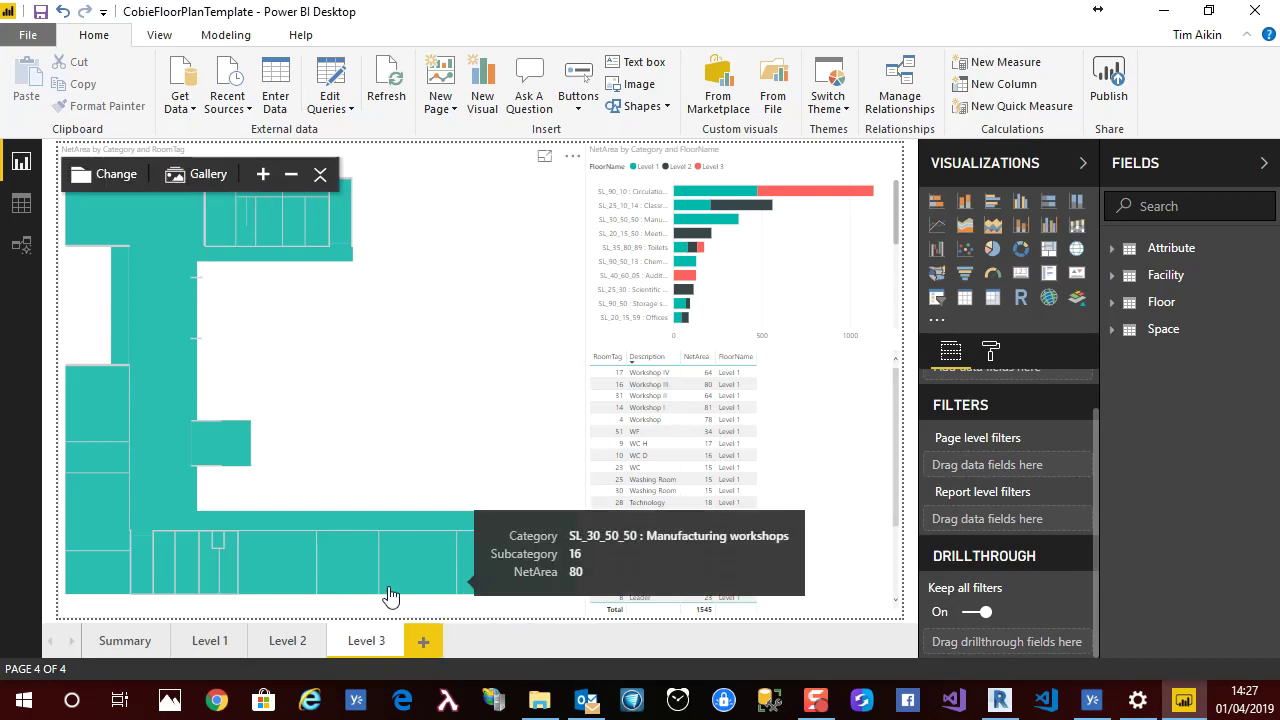
left_click(290, 641)
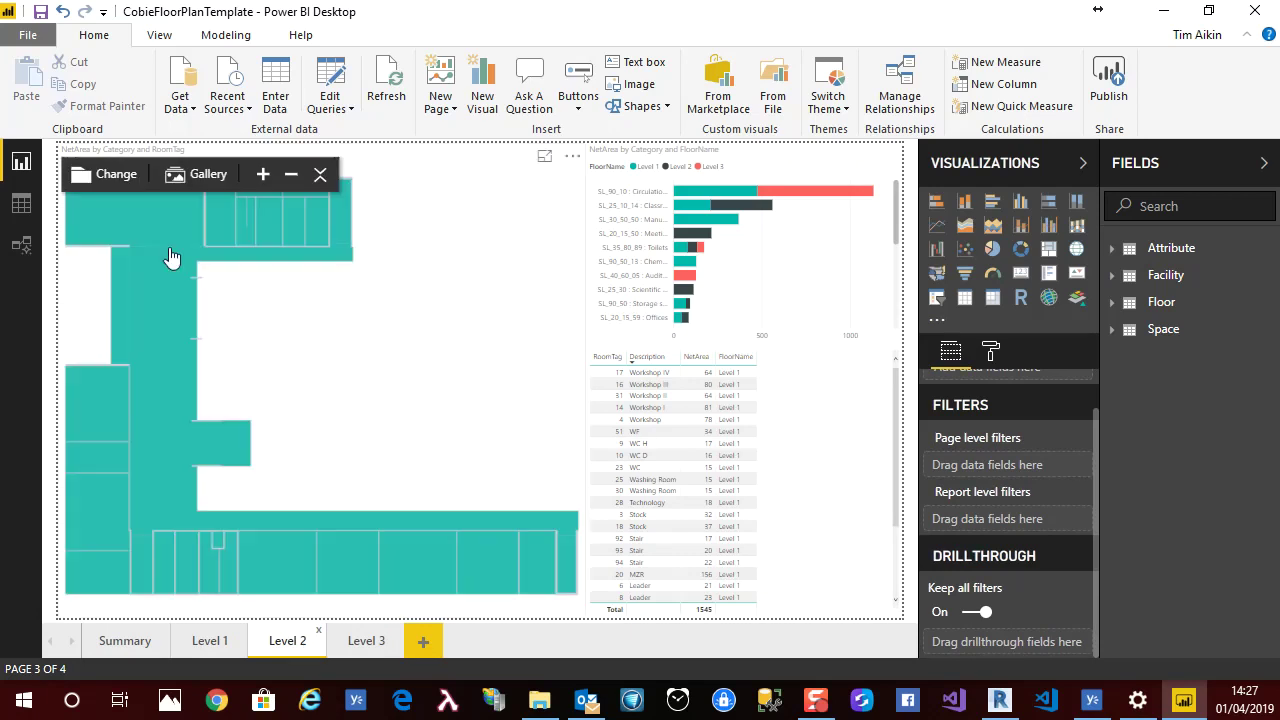
- Replace the floor-plan image with the Level 2-Rooms.svg file
left_click(110, 174)
left_click(660, 181)
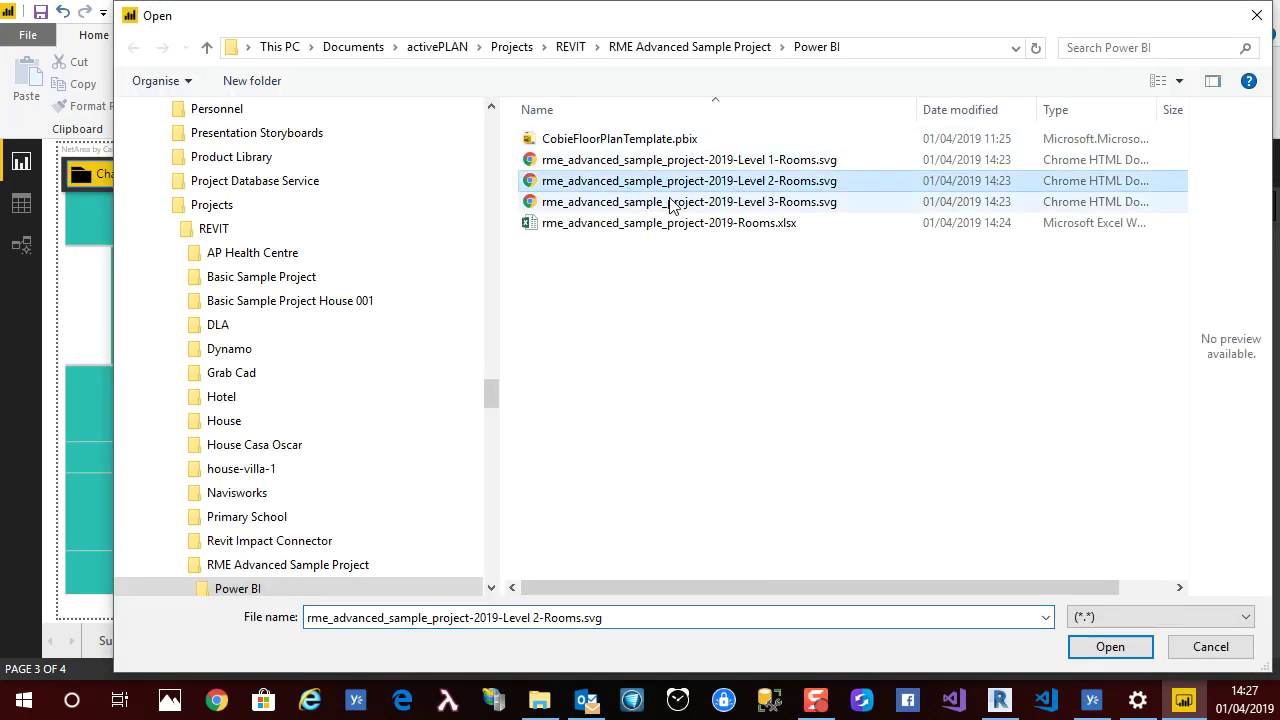
left_click(1108, 646)
- Filter the room table's FloorName to Level 2 instead of Level 1, then go to Level 3
left_click(606, 460)
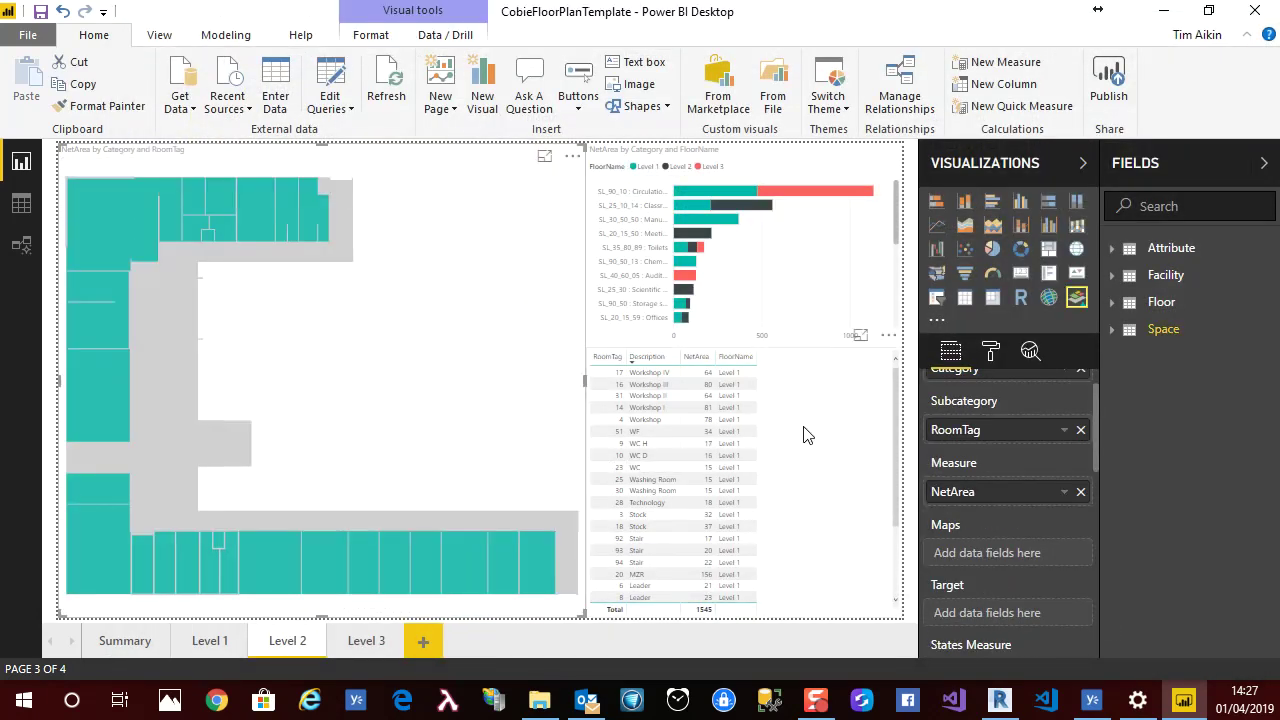
scroll(1096, 442, "down", 5)
scroll(1080, 420, "up", 2)
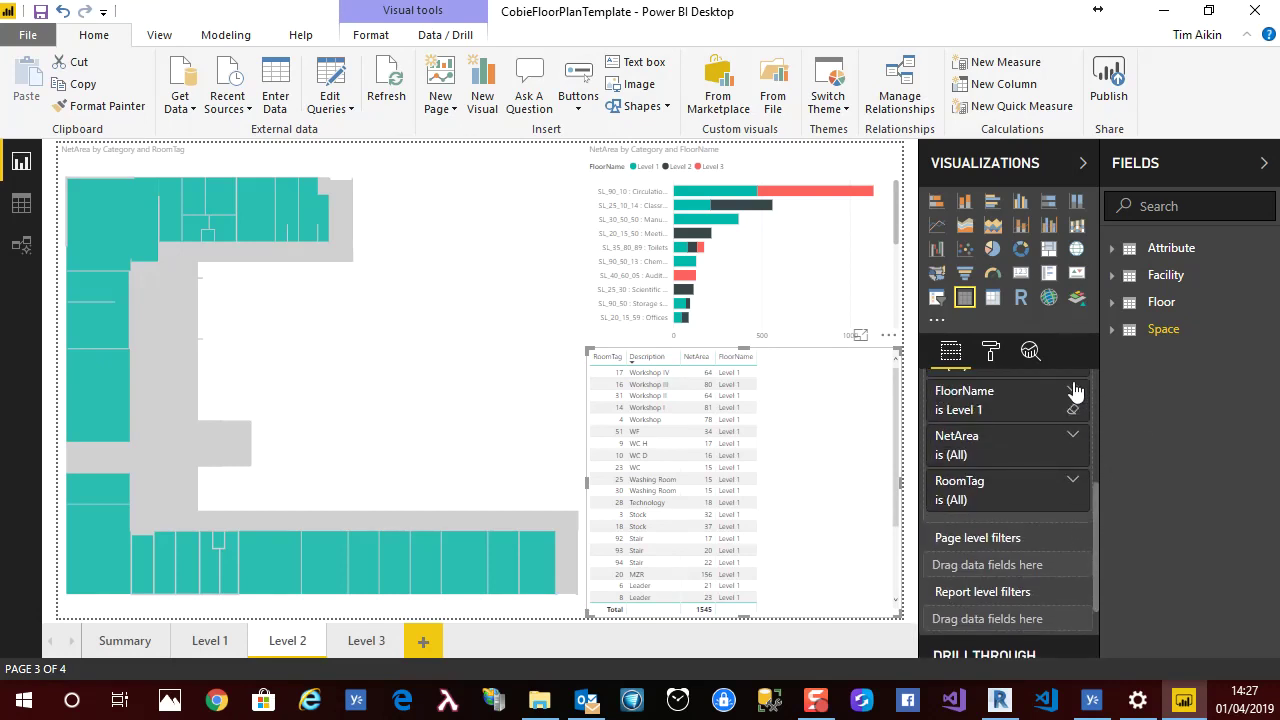
left_click(1073, 390)
left_click(941, 515)
left_click(941, 532)
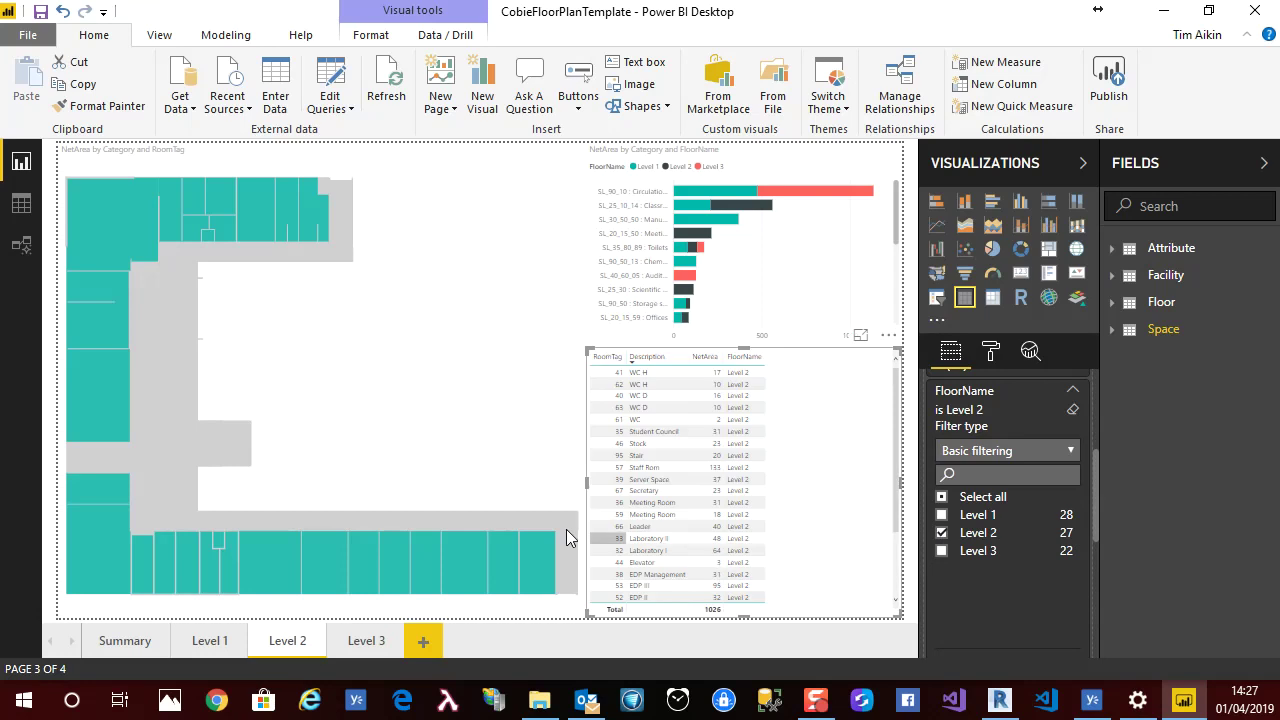
left_click(357, 645)
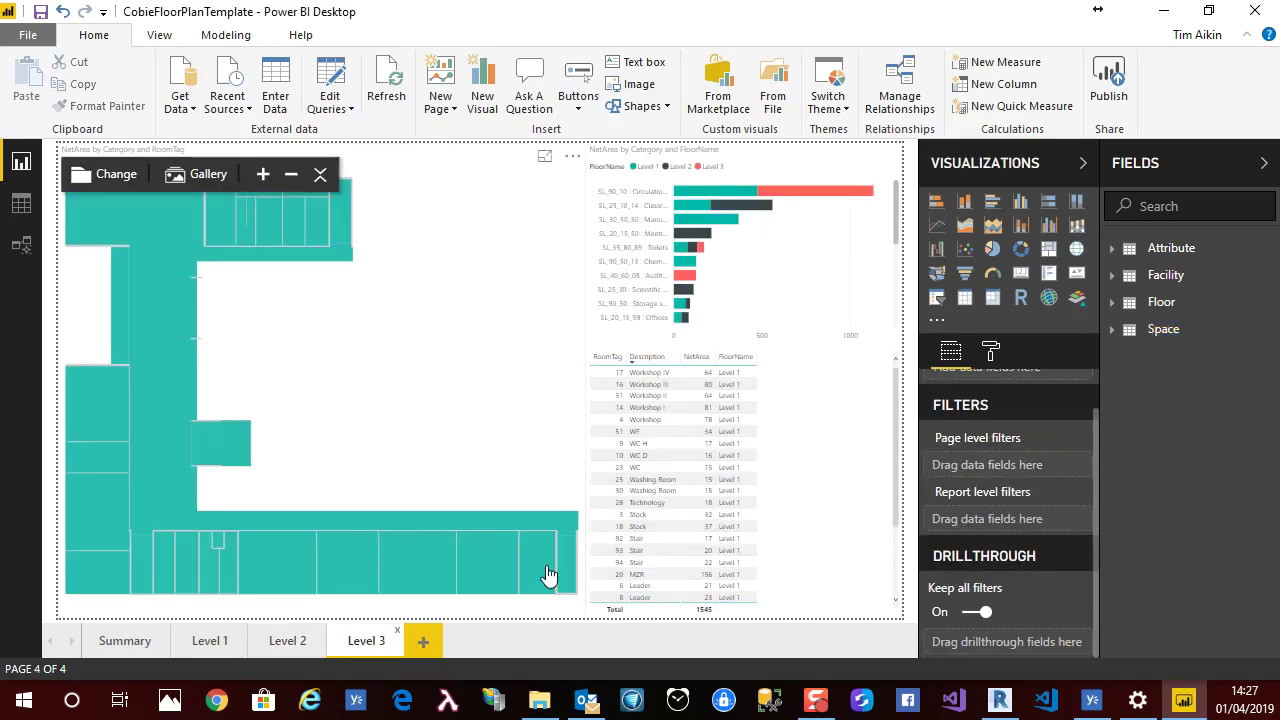
- Swap the floor-plan image for the Level 3 rooms SVG file
left_click(112, 175)
left_click(640, 201)
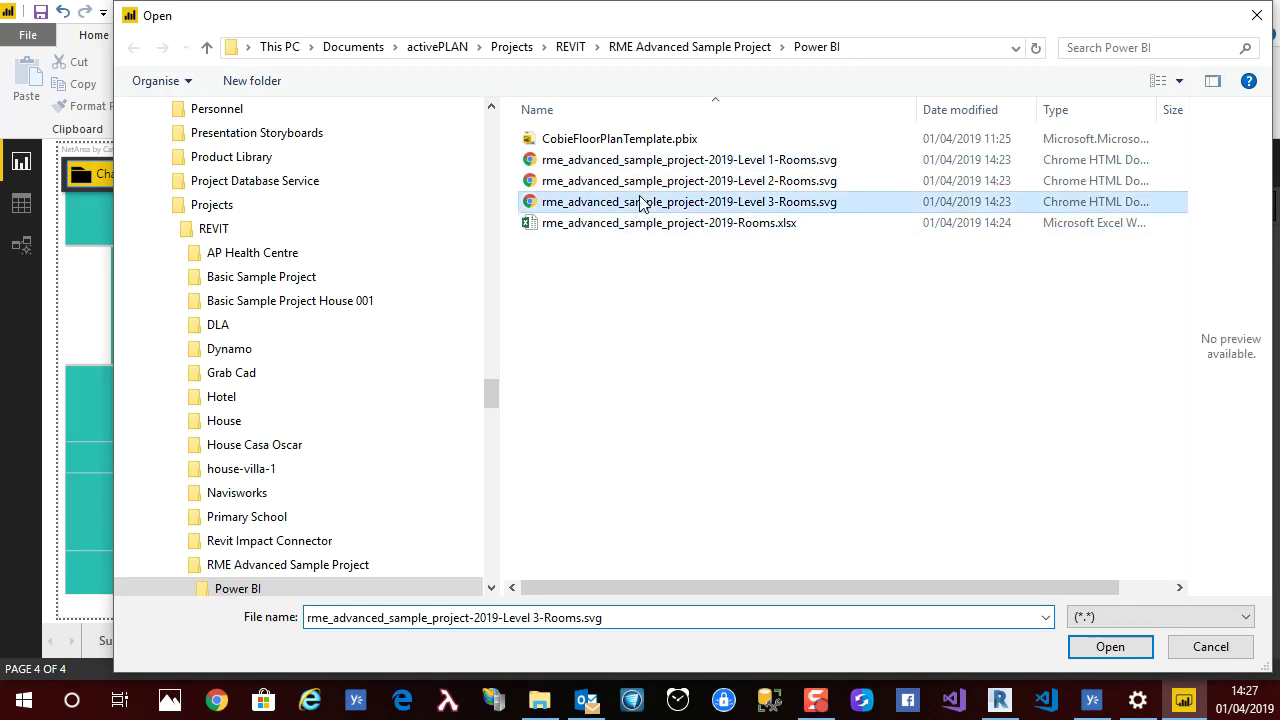
left_click(1110, 646)
scroll(1012, 474, "down", 2)
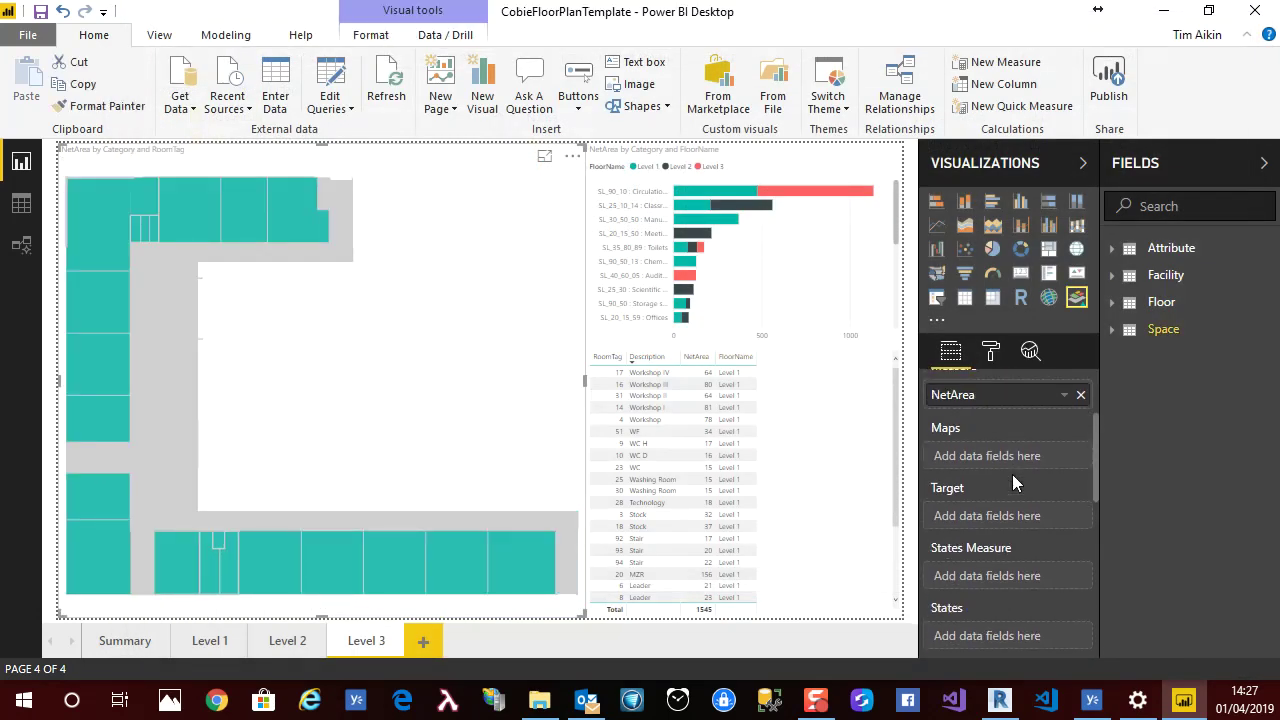
scroll(1015, 473, "up", 2)
scroll(1015, 471, "down", 4)
scroll(1015, 471, "down", 5)
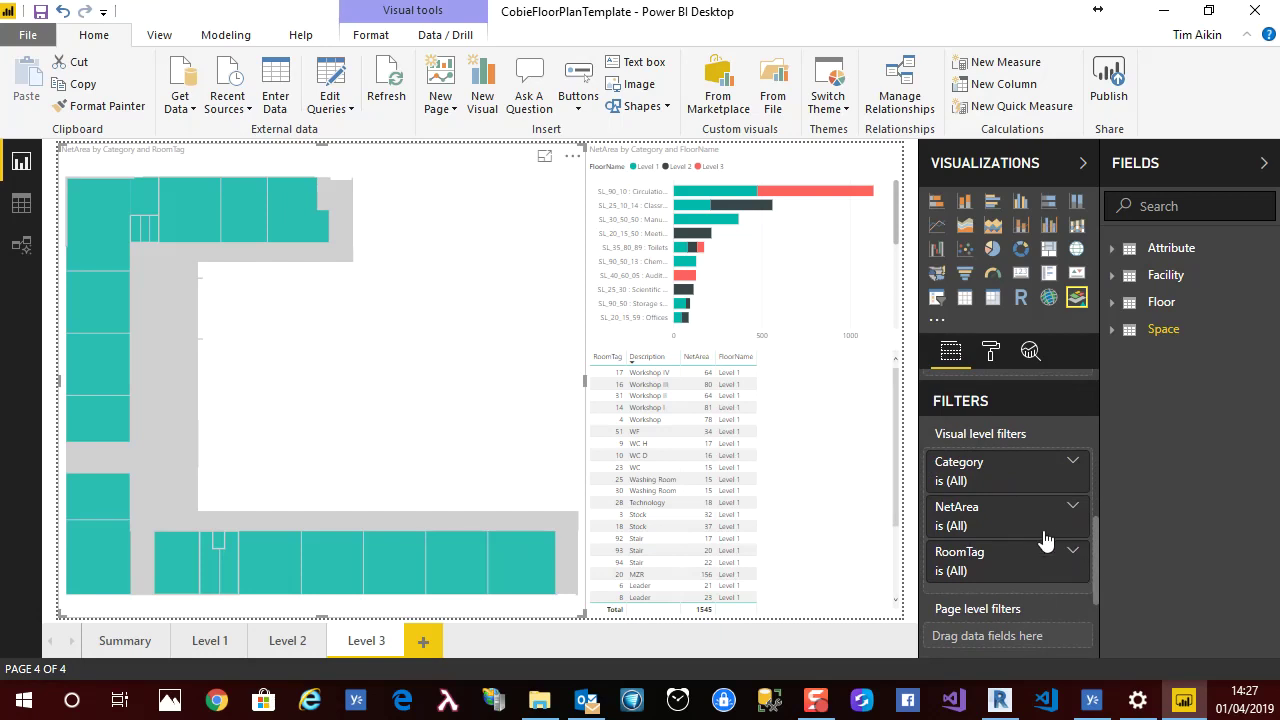
scroll(1044, 535, "down", 3)
scroll(1043, 530, "up", 3)
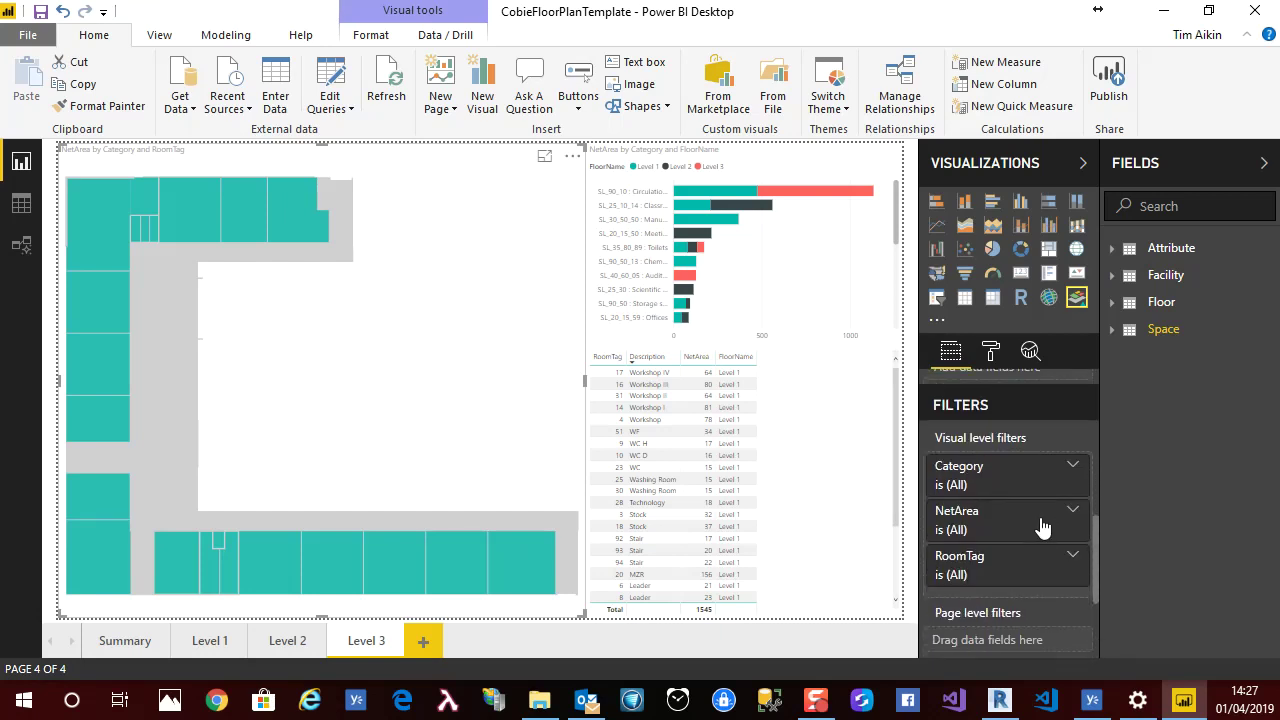
- Change the room table's FloorName filter from Level 1 to Level 3
left_click(688, 492)
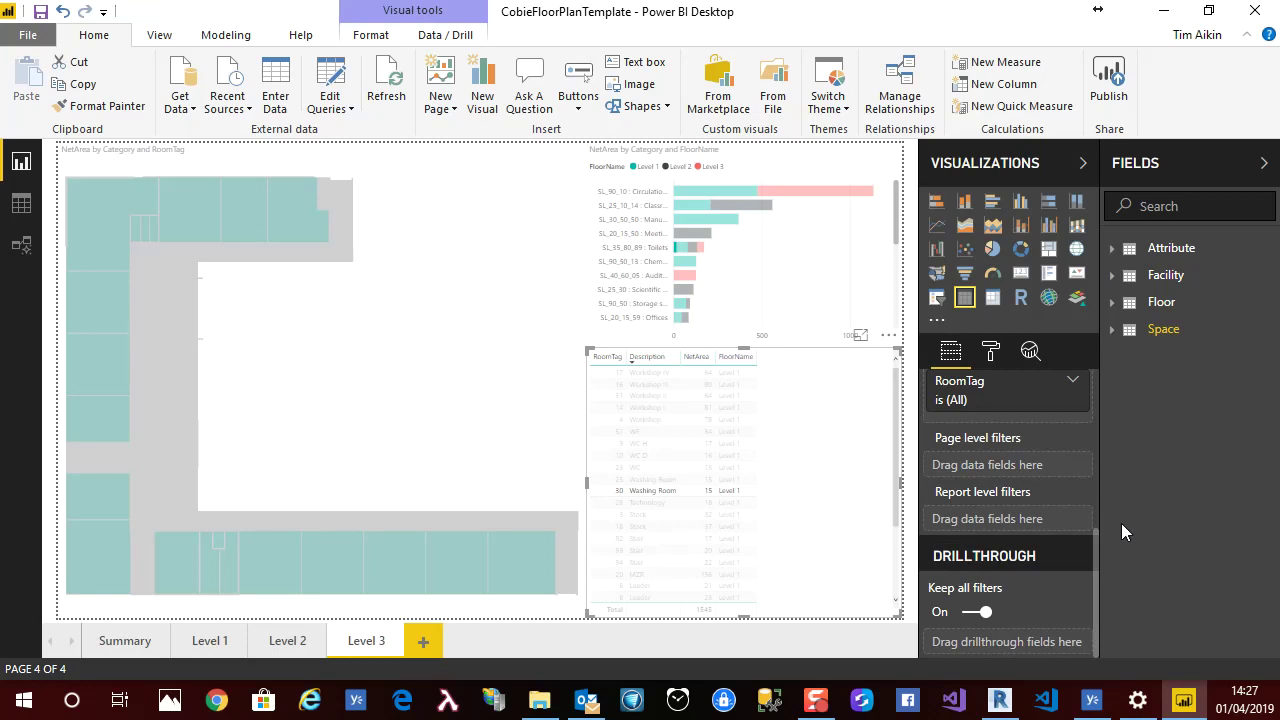
scroll(1043, 476, "up", 3)
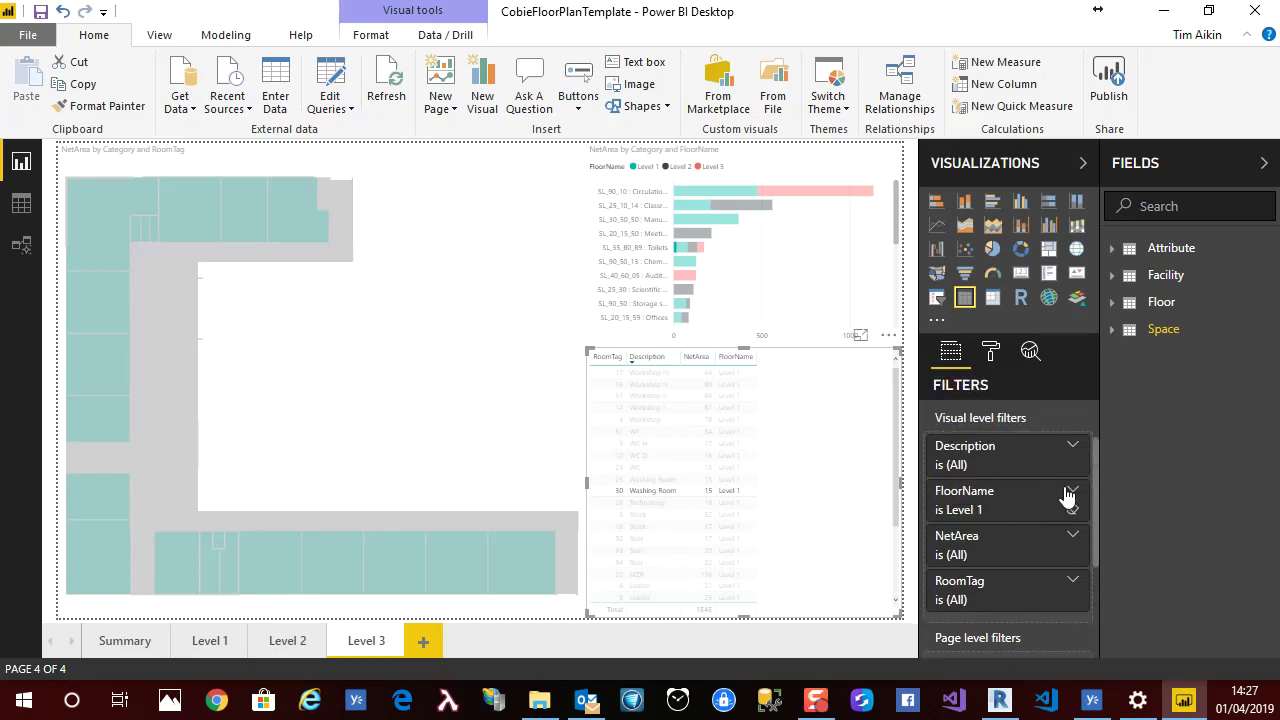
left_click(1074, 491)
left_click(946, 617)
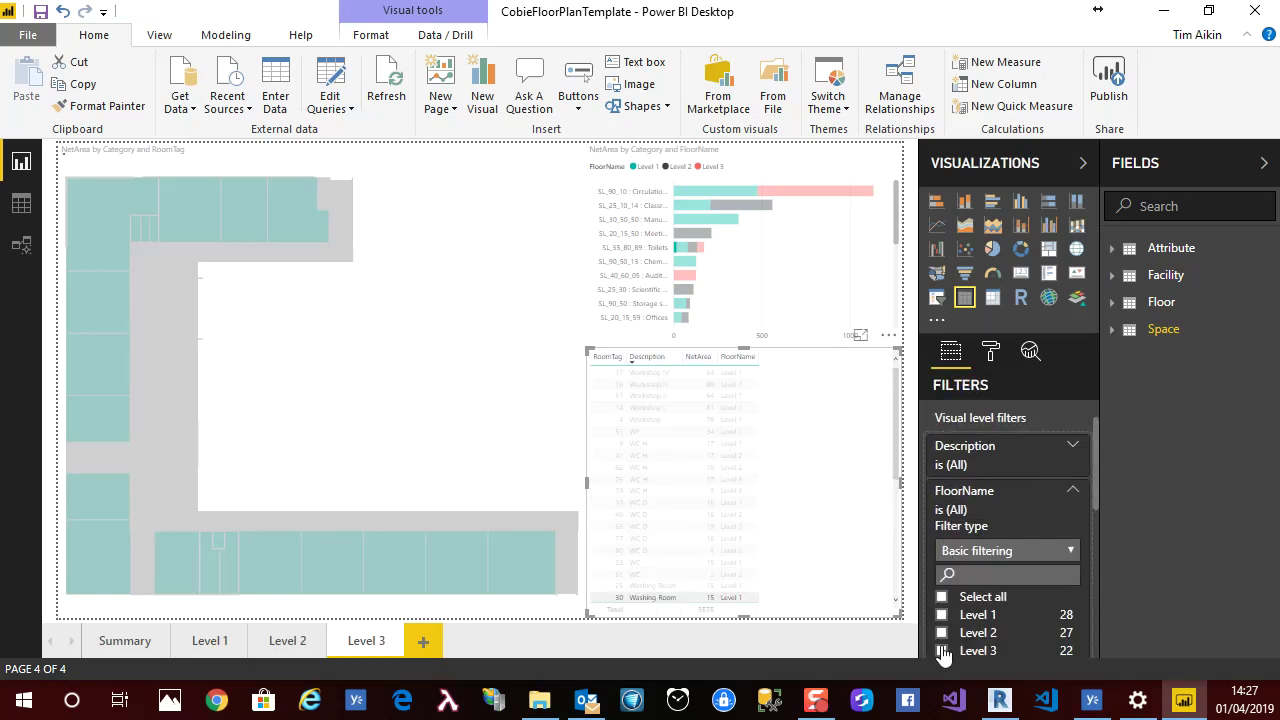
left_click(942, 650)
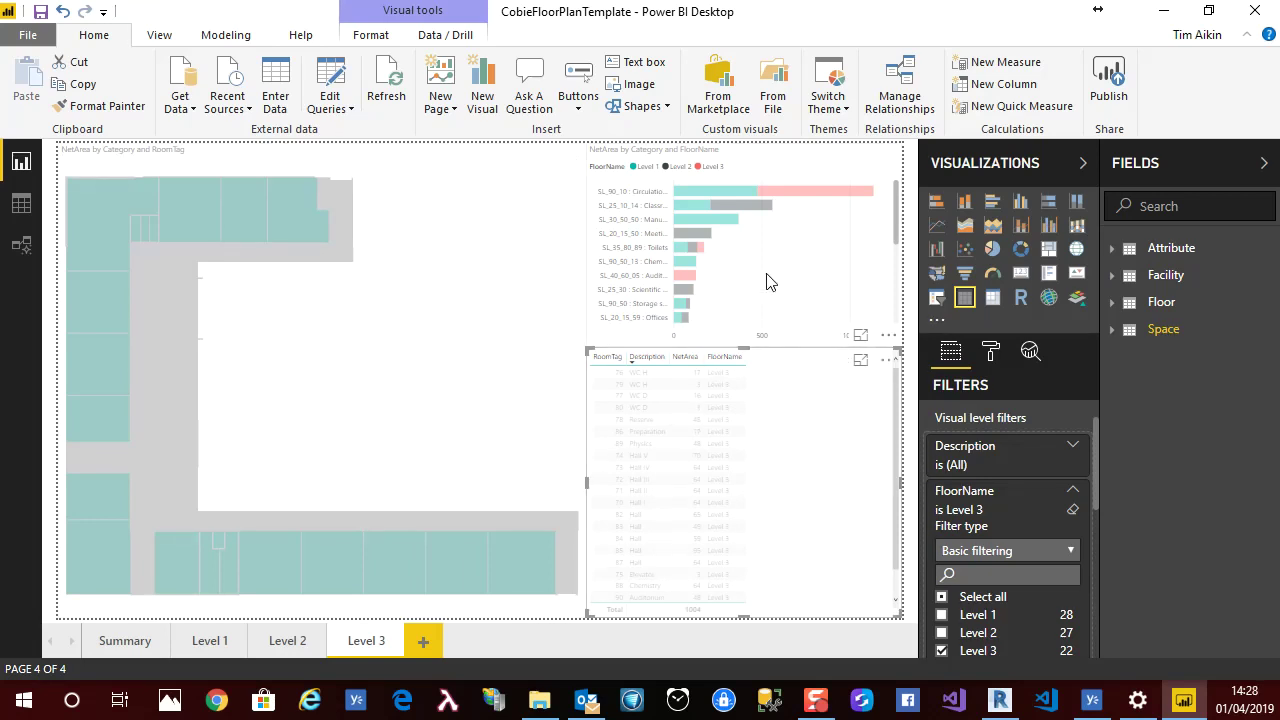
- Cross-filter the Level 3 plan to Physics, two Halls and Chemistry, totalling 271
left_click(407, 343)
left_click(94, 297)
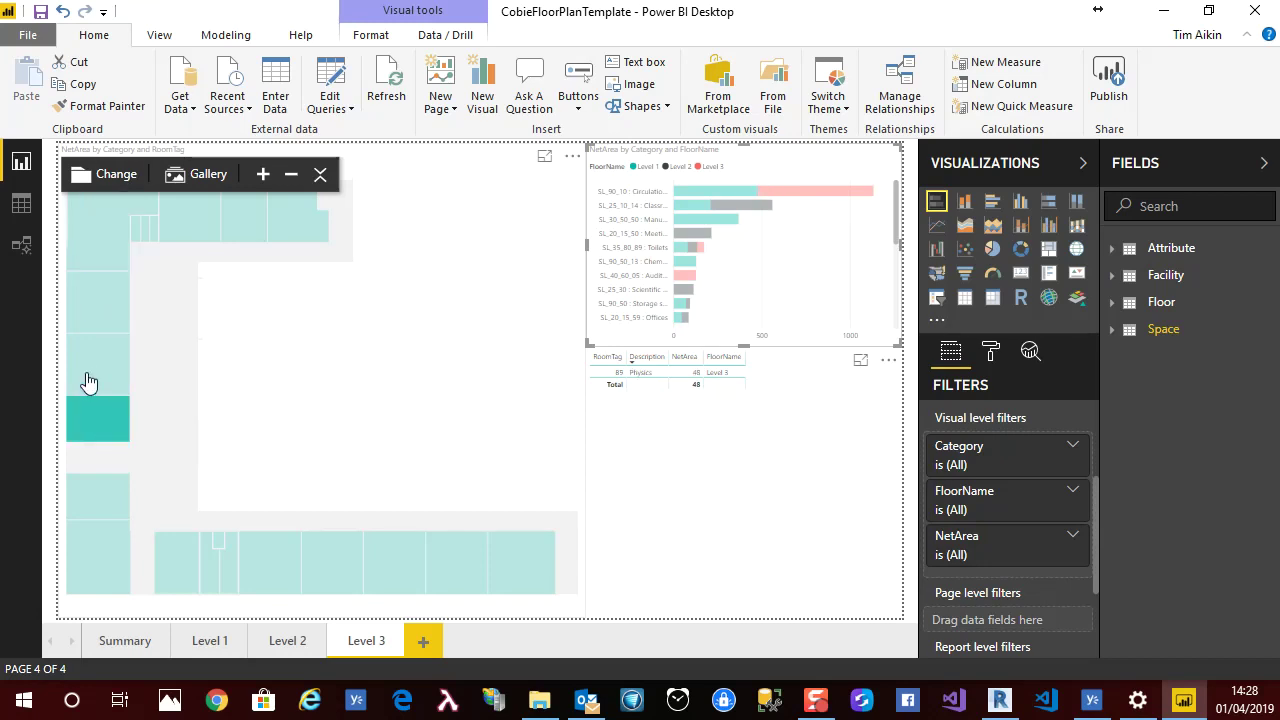
mouse_move(88, 382)
left_mouse_down()
mouse_move(86, 240)
mouse_move(100, 251)
left_mouse_up()
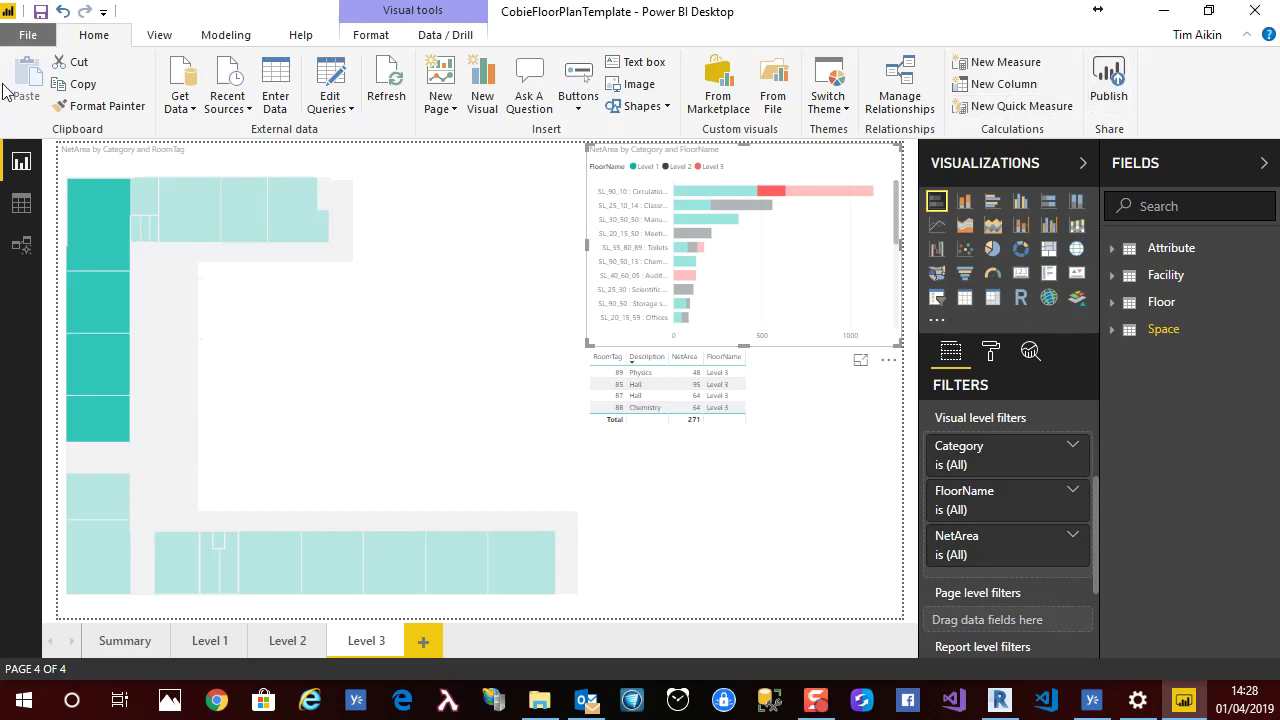
left_click(28, 38)
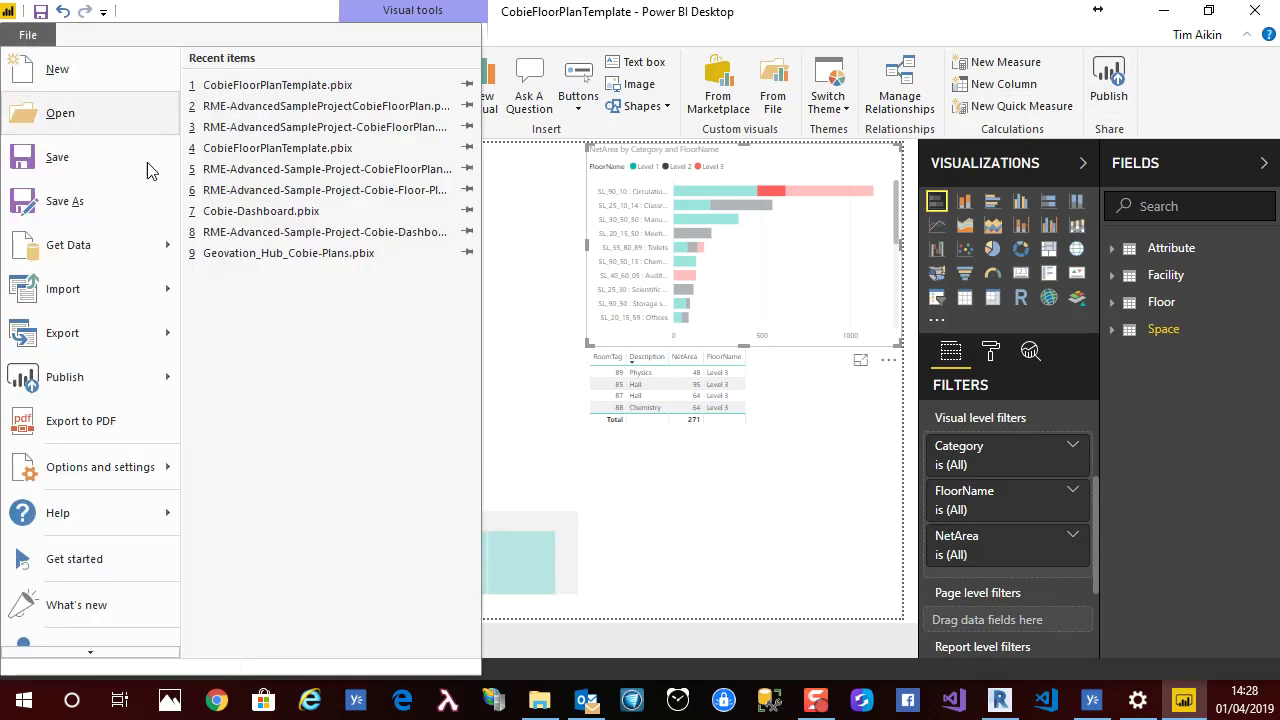
- Save the report as RME-AdvancedSampleProjectCobieFloorPlan.pbix in the same Power BI folder
left_click(64, 201)
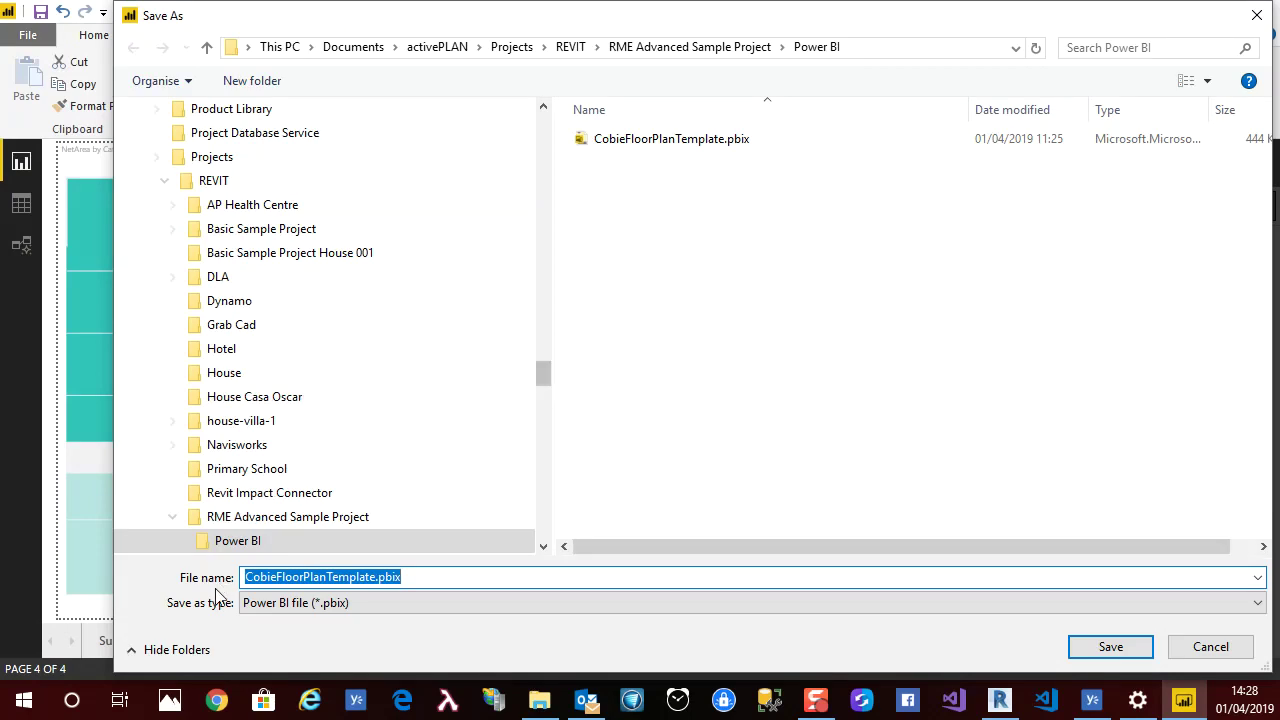
key("Home")
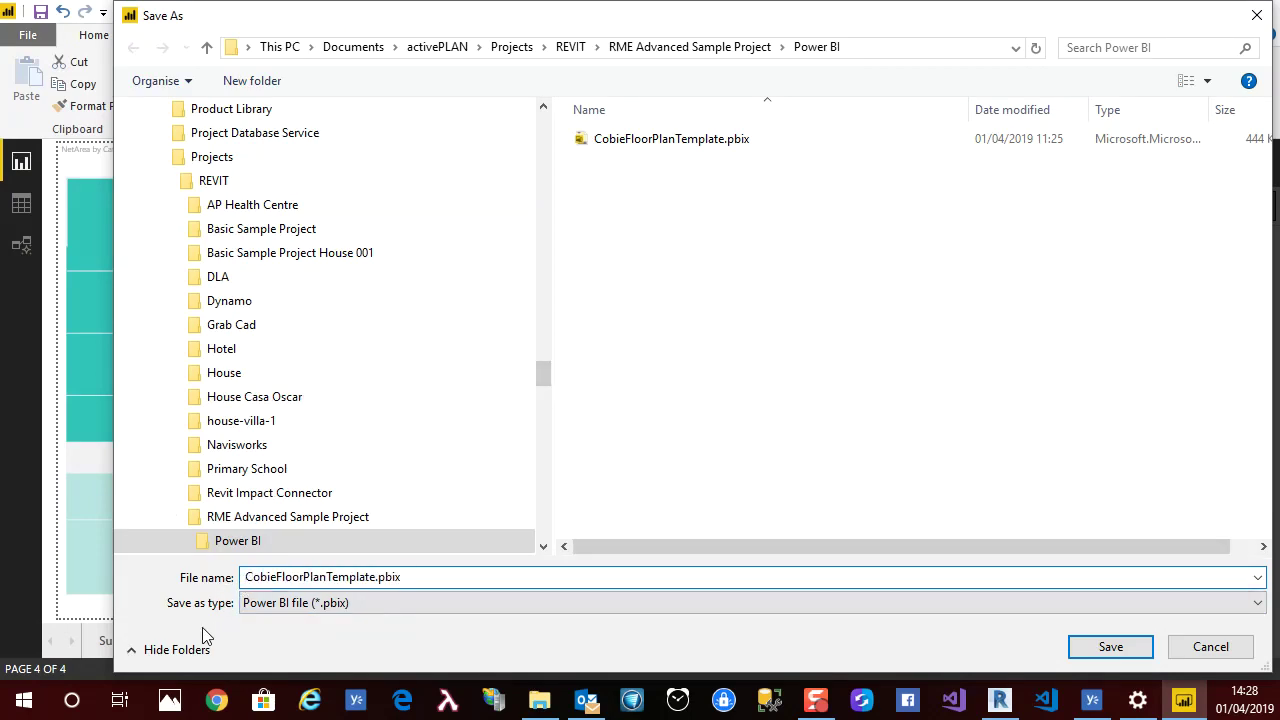
type("RME")
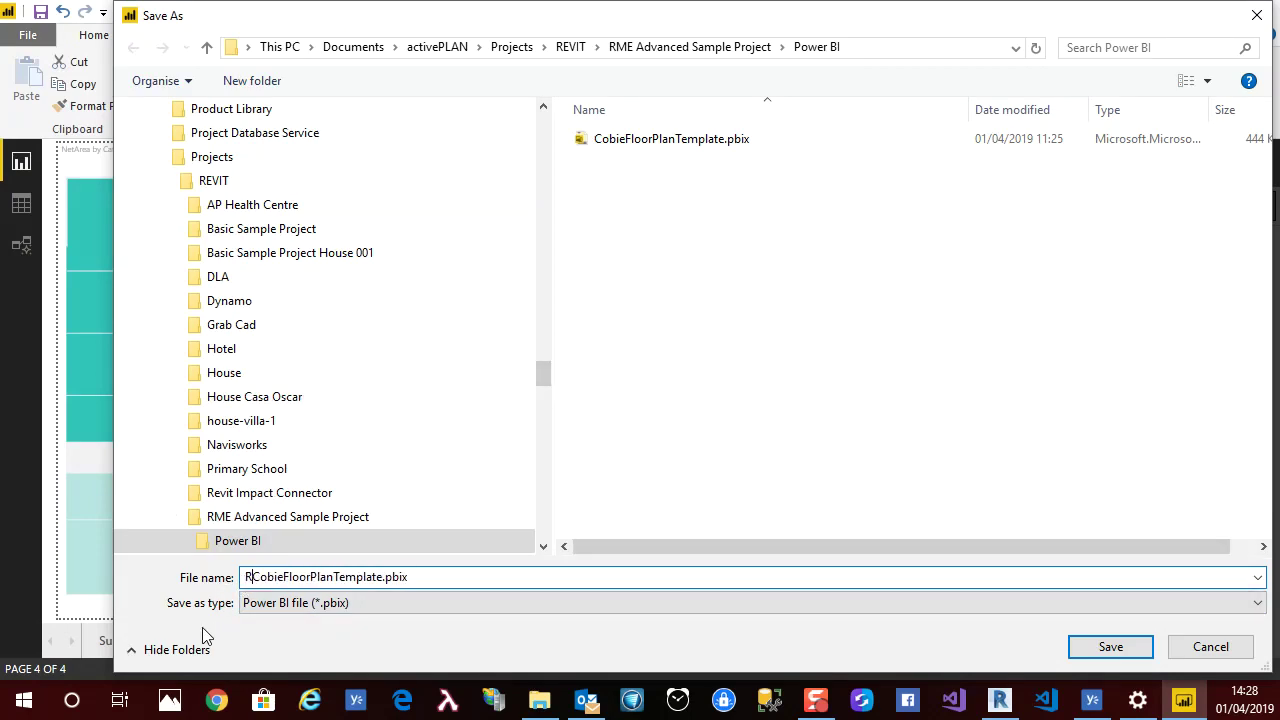
type("-Adva")
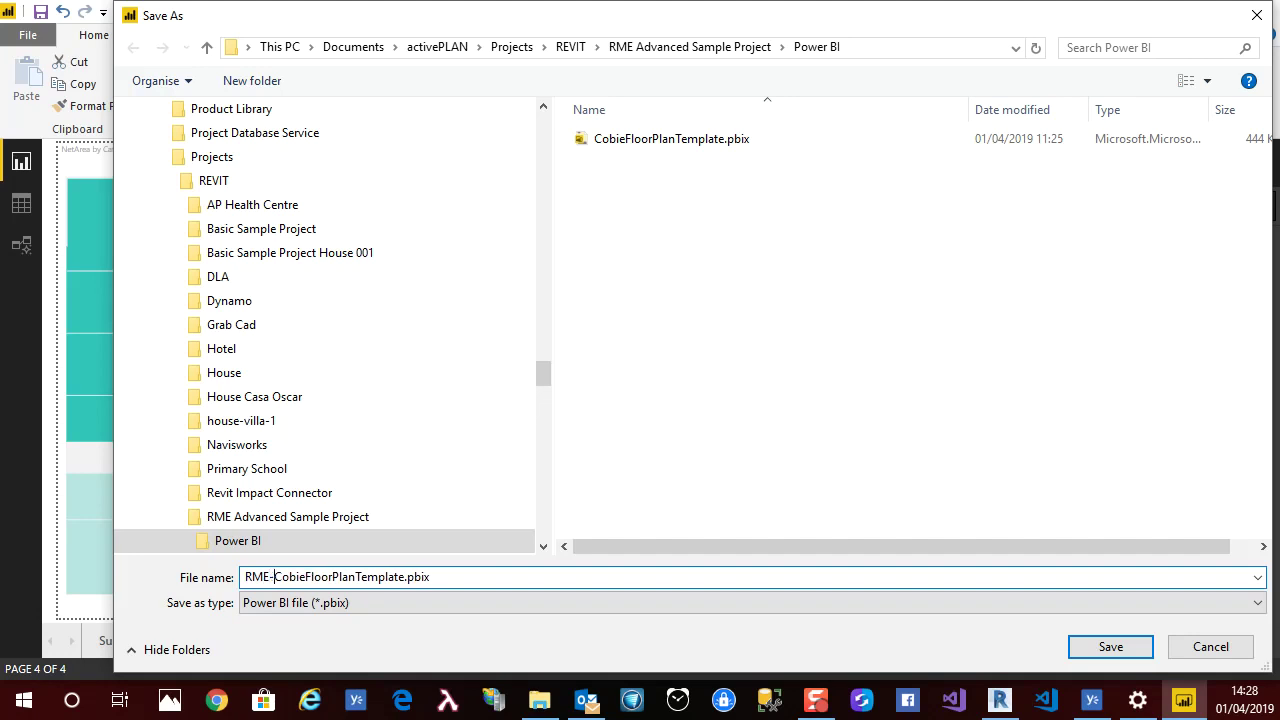
type("ncedSa")
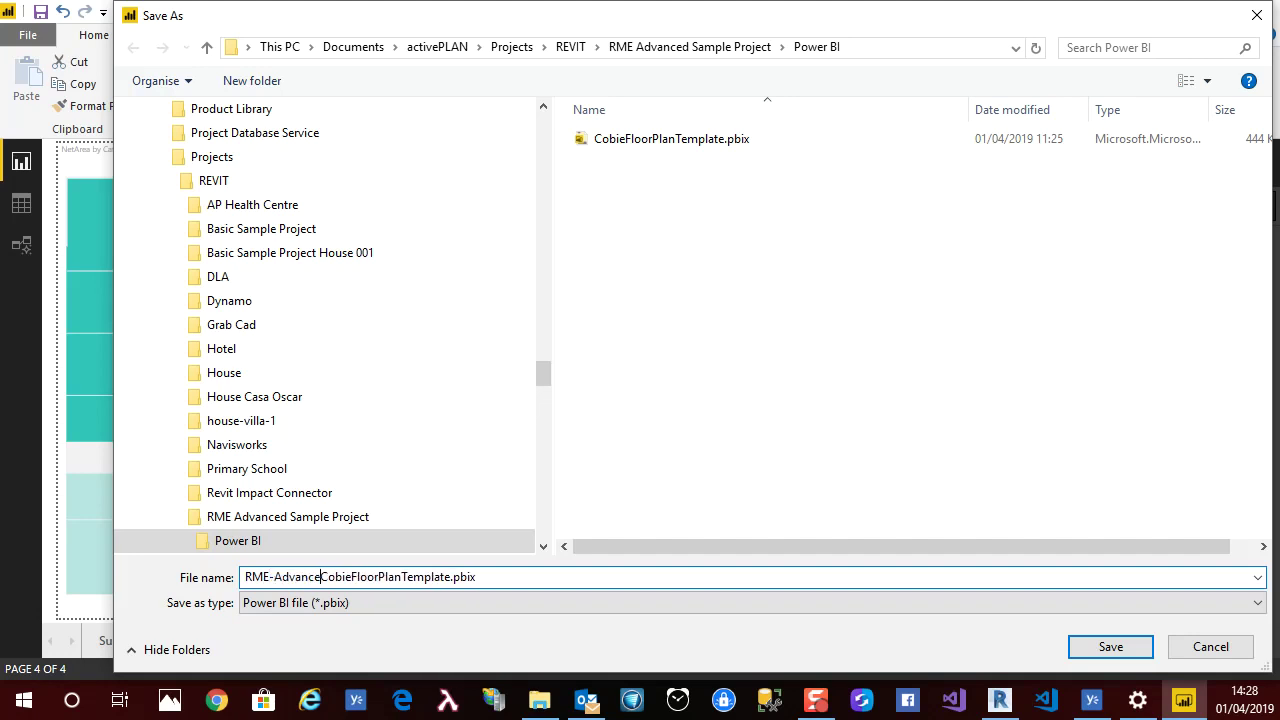
type("mpo")
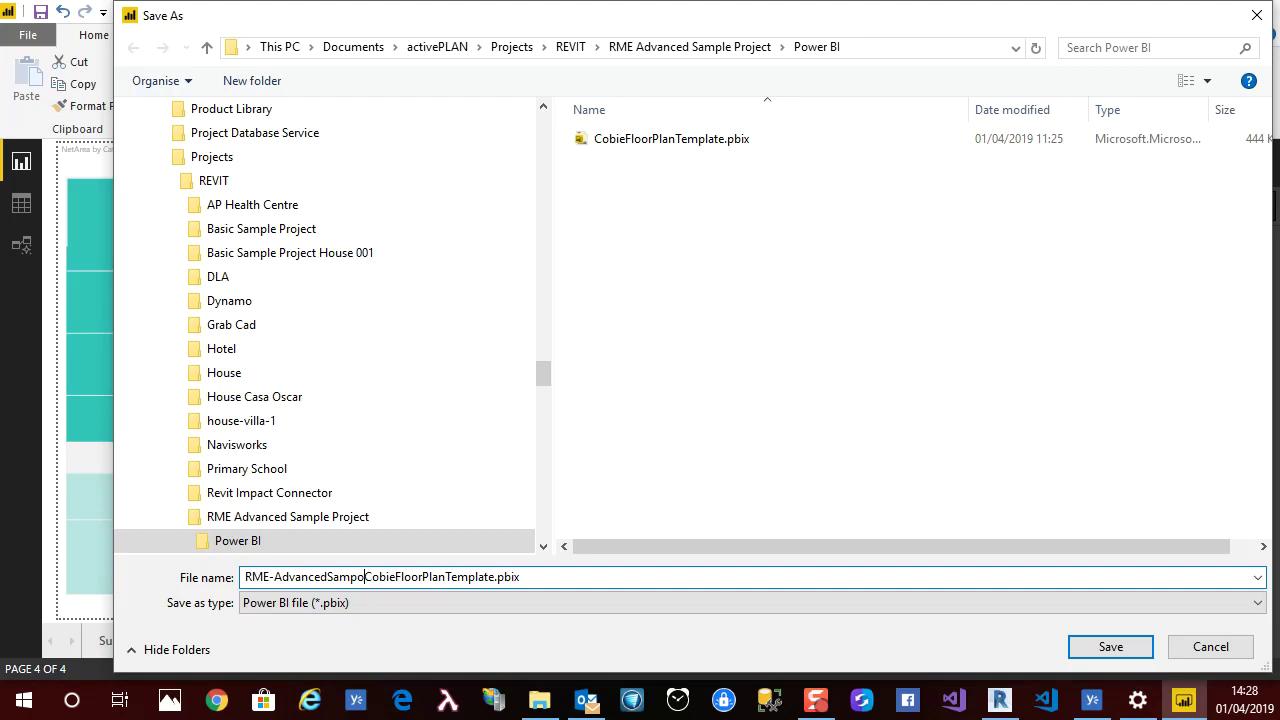
key("BackSpace")
type("lePro")
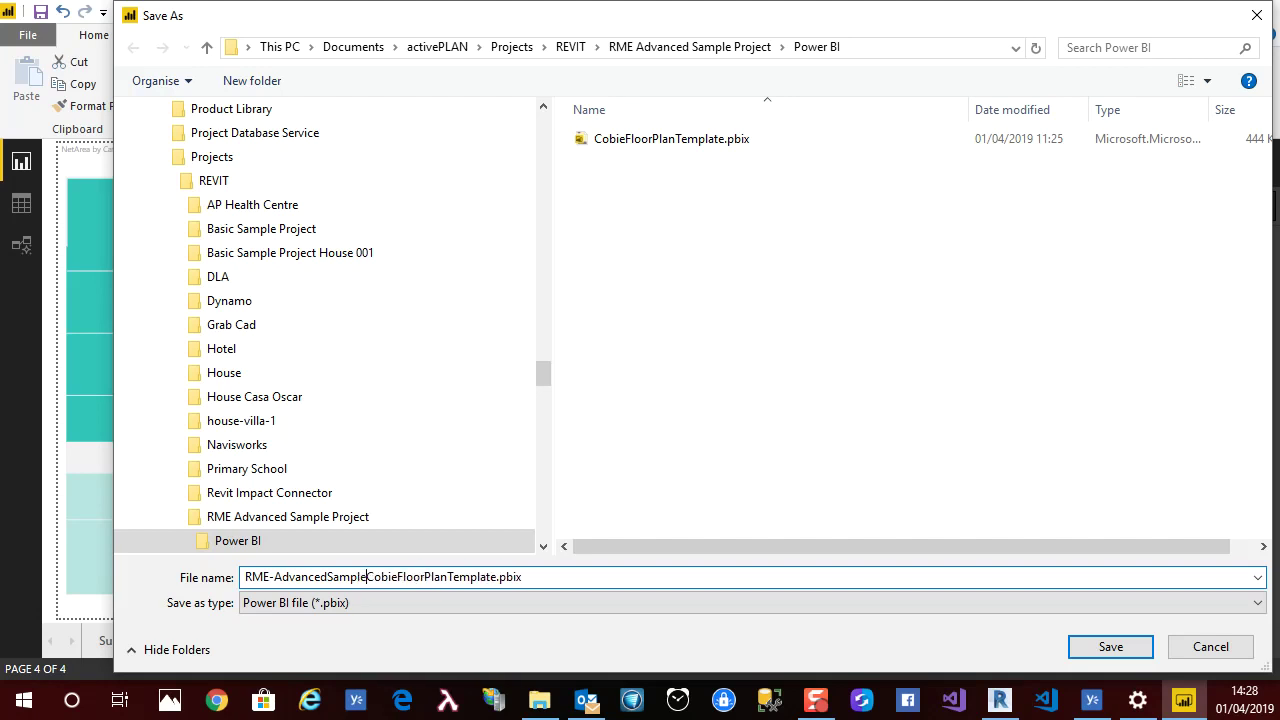
type("ject")
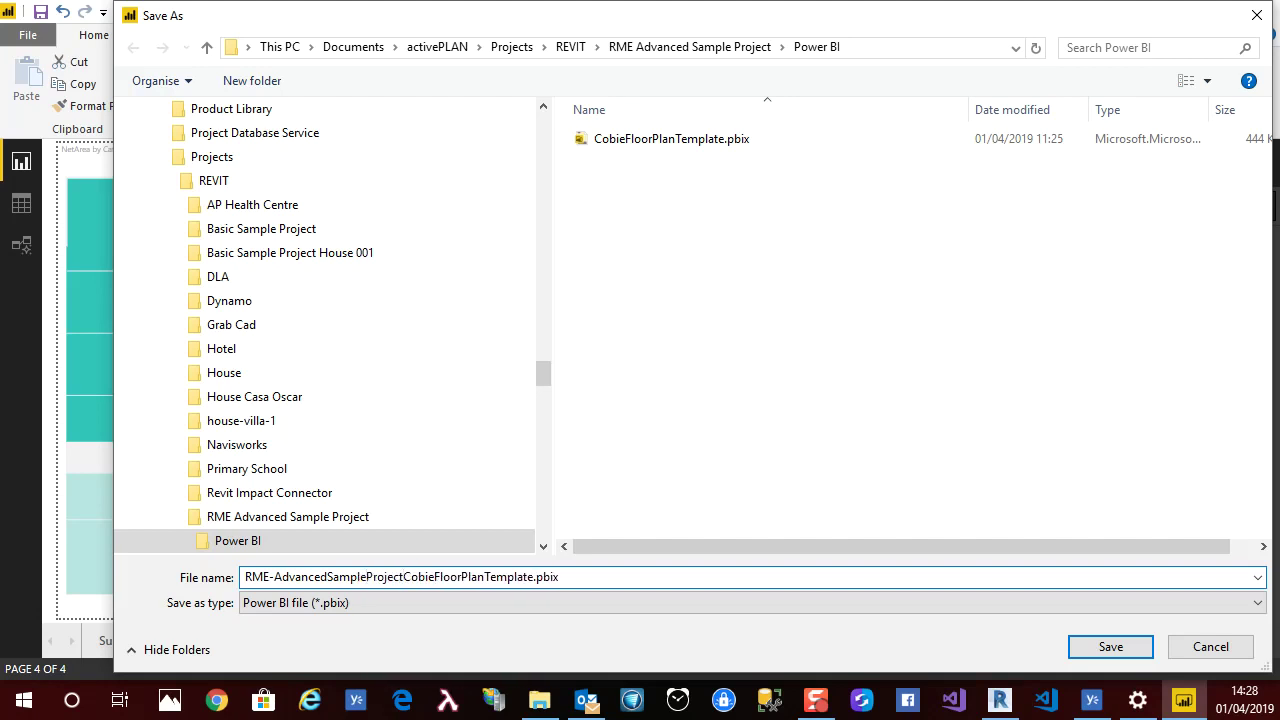
key("End")
key("Left")
key("Left")
key("Left")
key("Left")
key("Left")
key("BackSpace")
key("BackSpace")
key("BackSpace")
key("BackSpace")
key("BackSpace")
left_click(1108, 646)
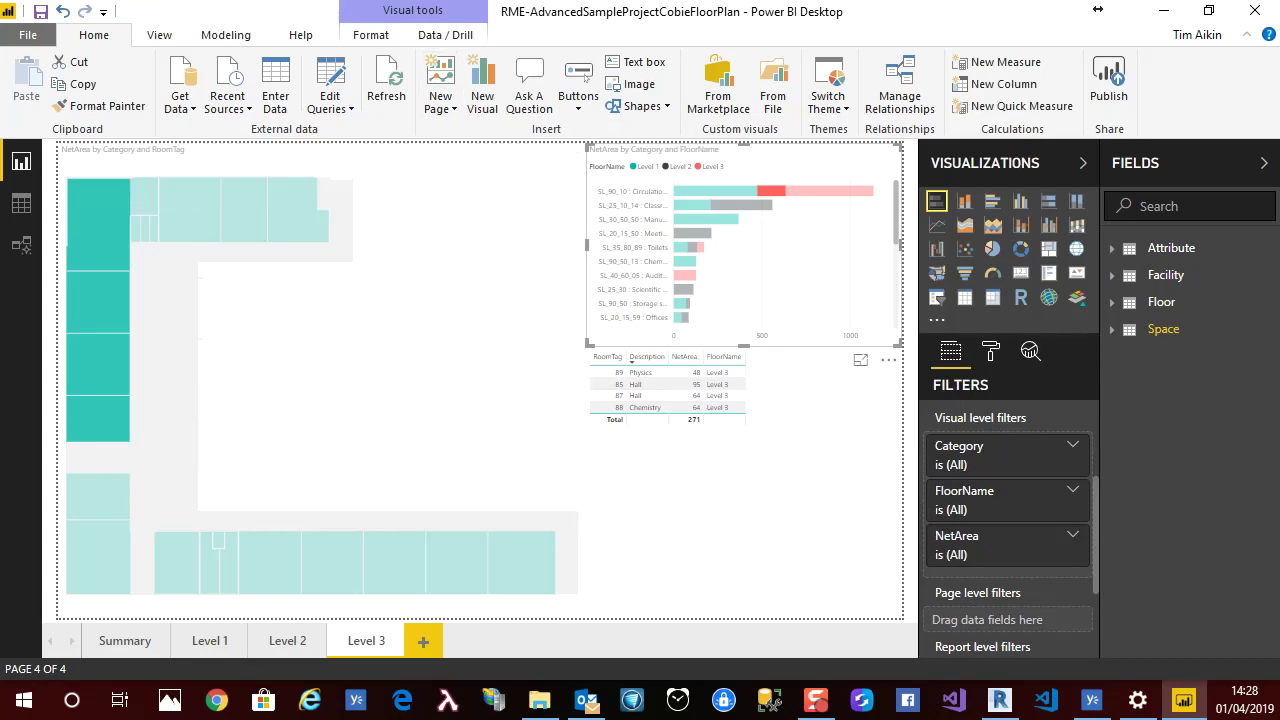
- Publish the report to My workspace
left_click(1108, 76)
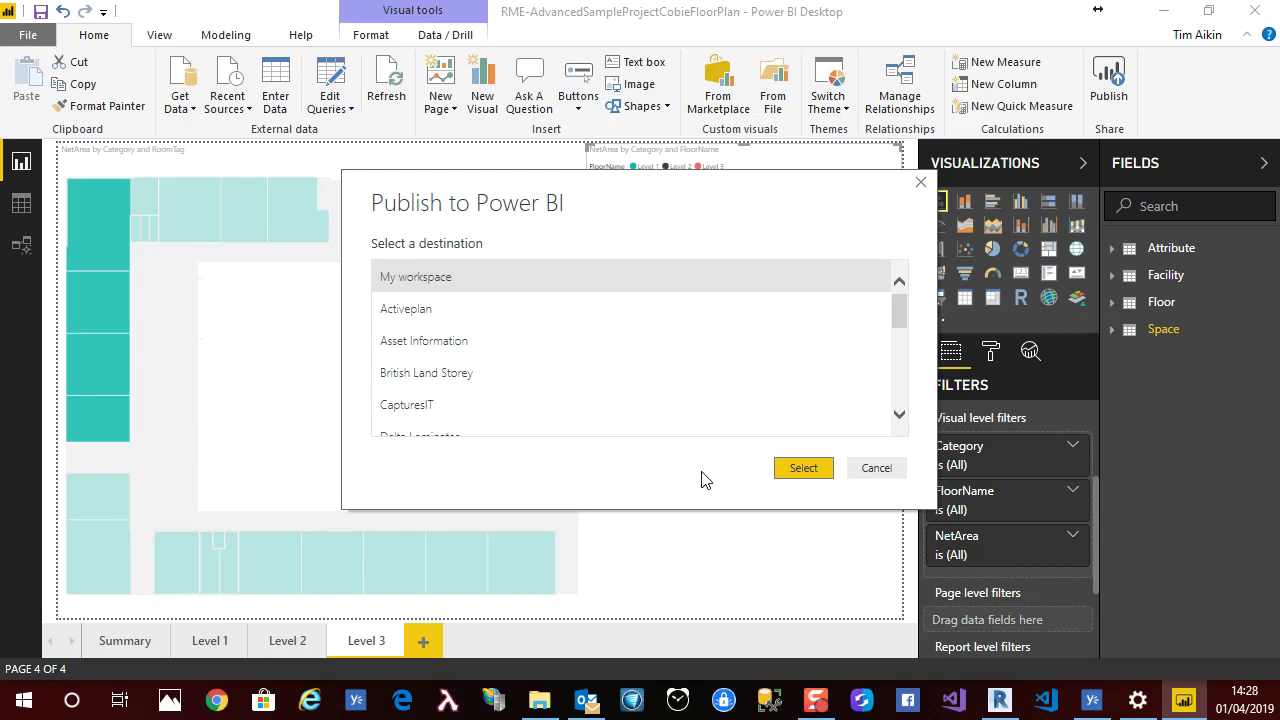
left_click(802, 470)
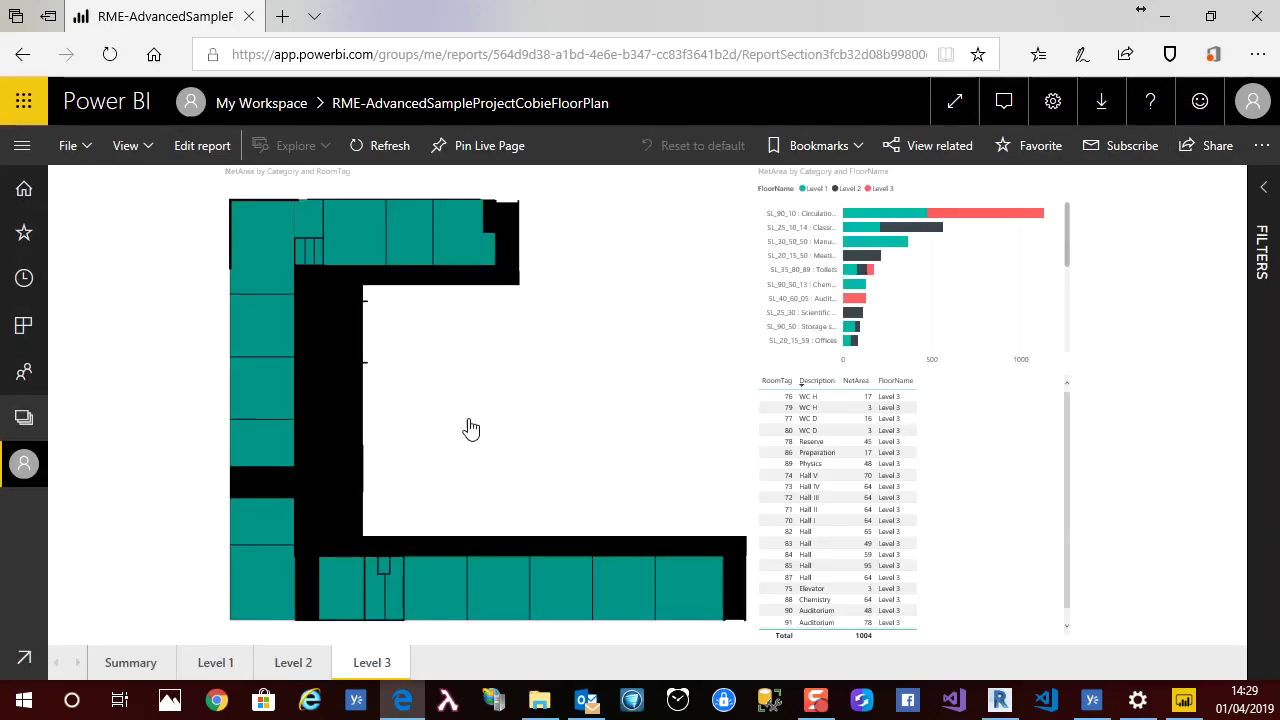
- Take the report's web address from Edge and open it in a new Chrome window
left_click(445, 58)
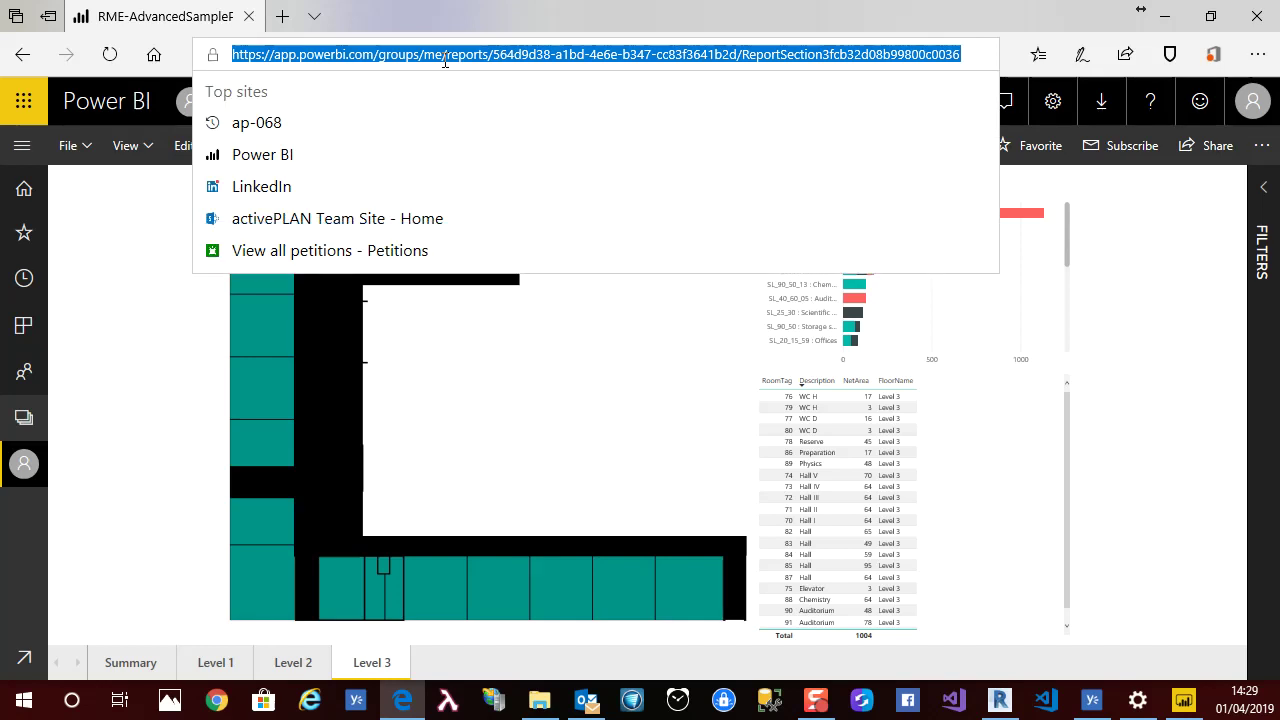
left_click(216, 700)
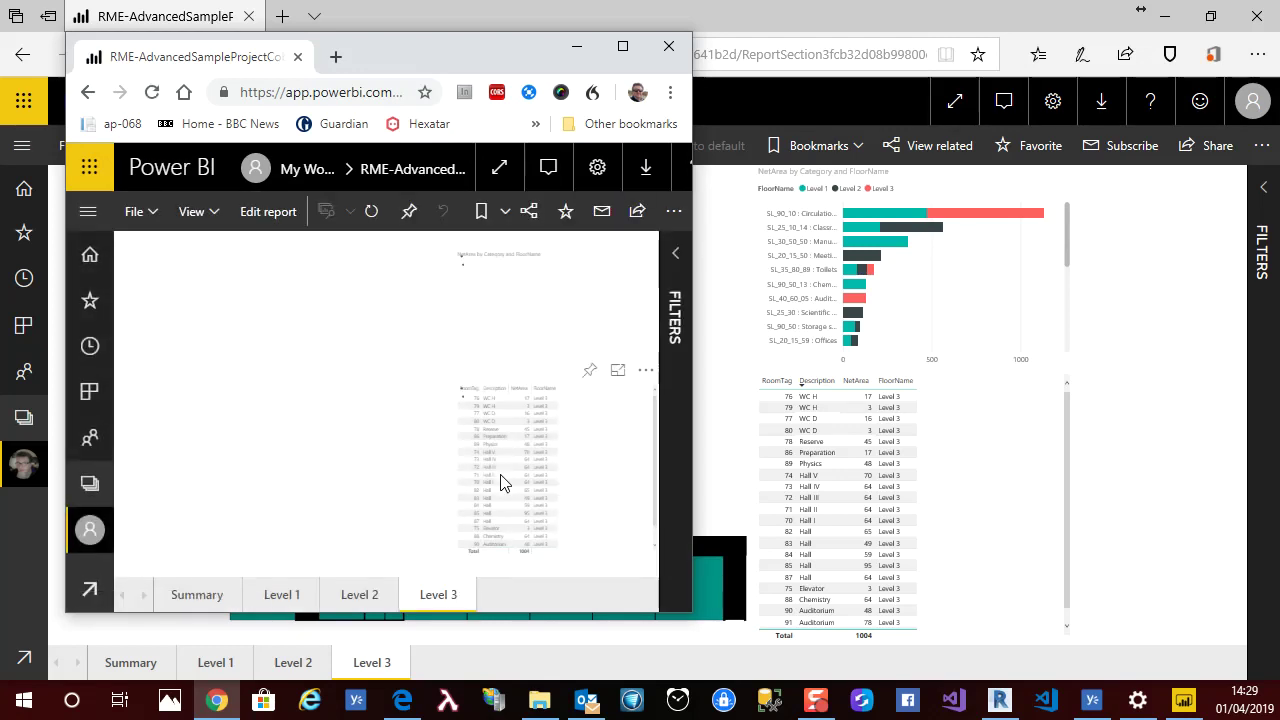
- Maximise Chrome, visit Level 2 then Level 3, and filter the plan to Hall 87
left_click(622, 46)
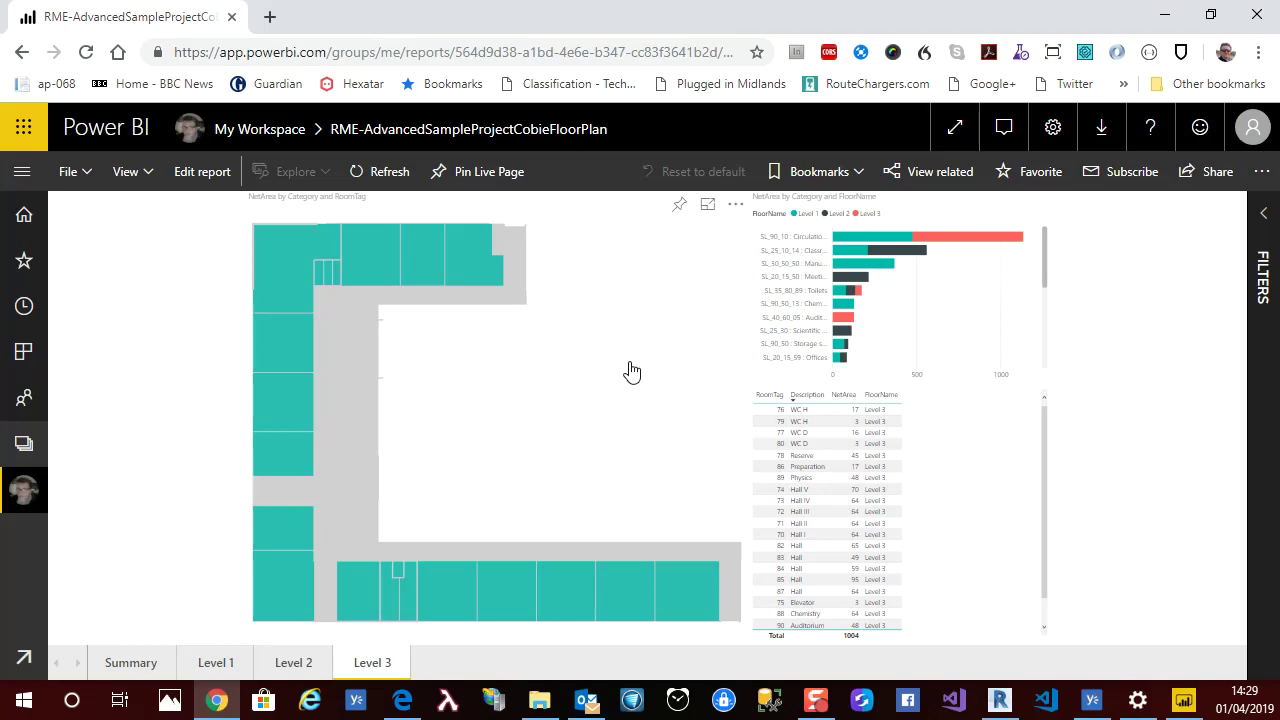
left_click(290, 663)
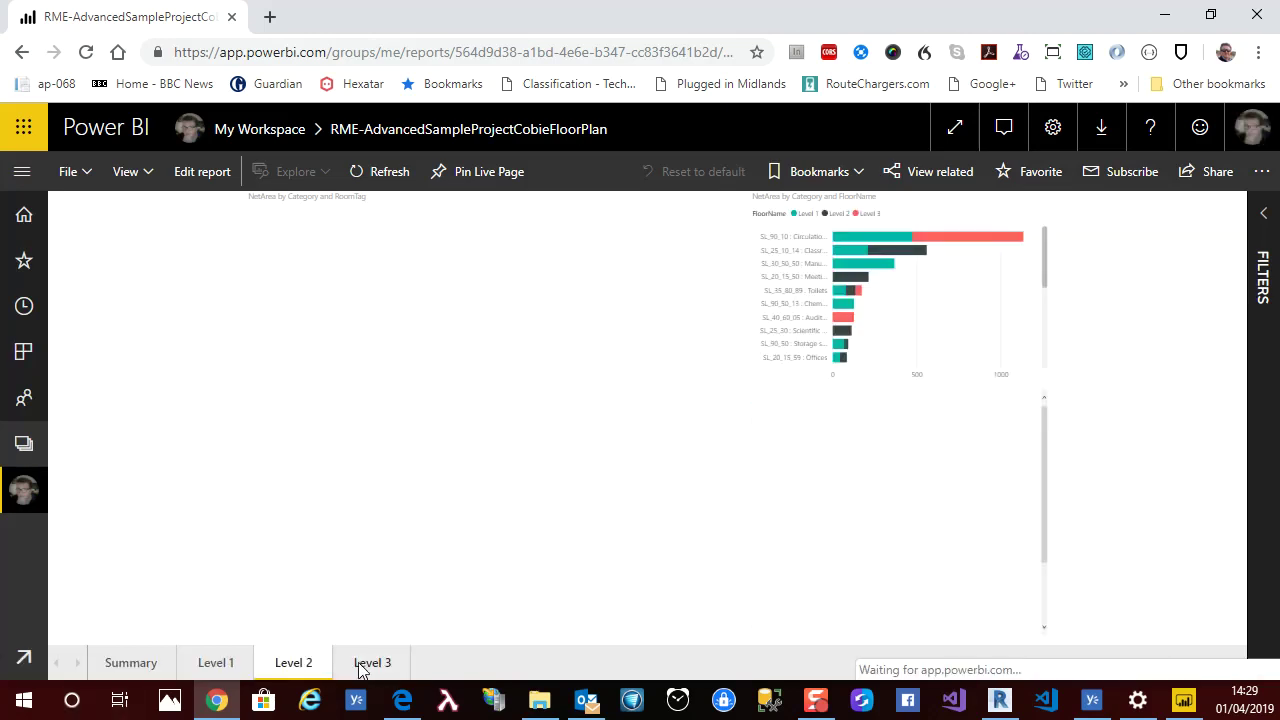
left_click(368, 668)
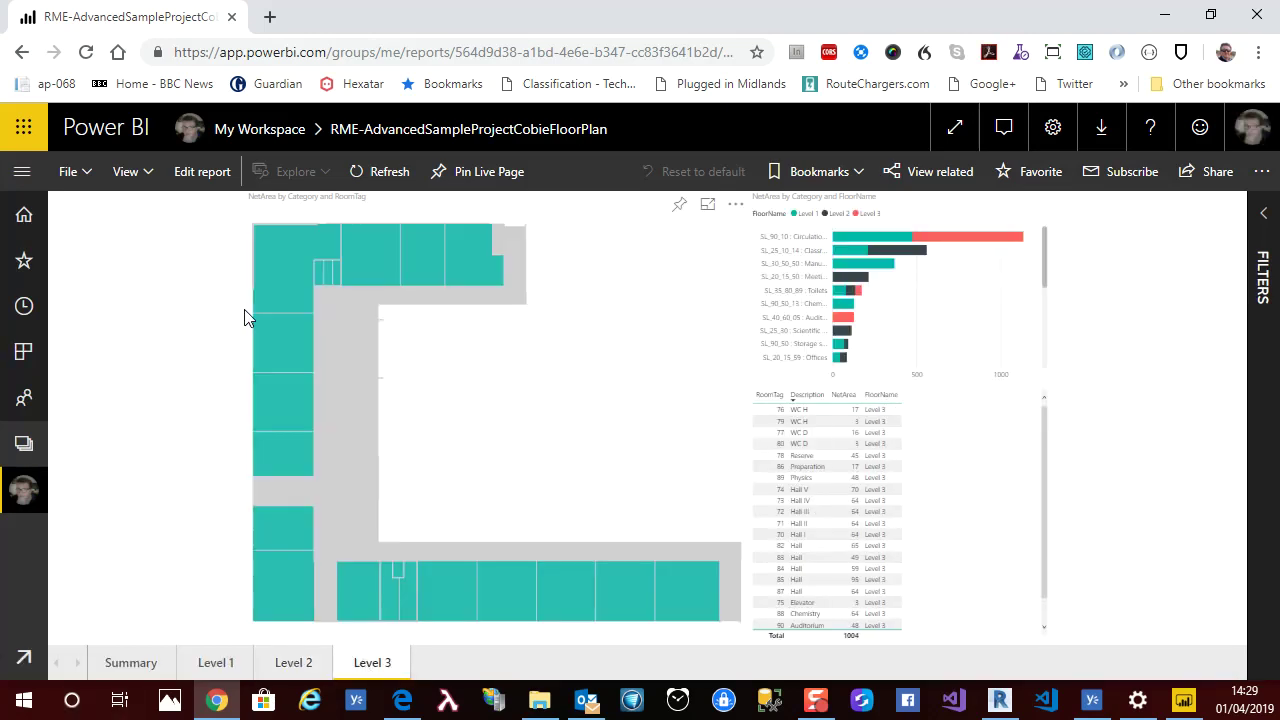
left_click(269, 281)
left_click(277, 350)
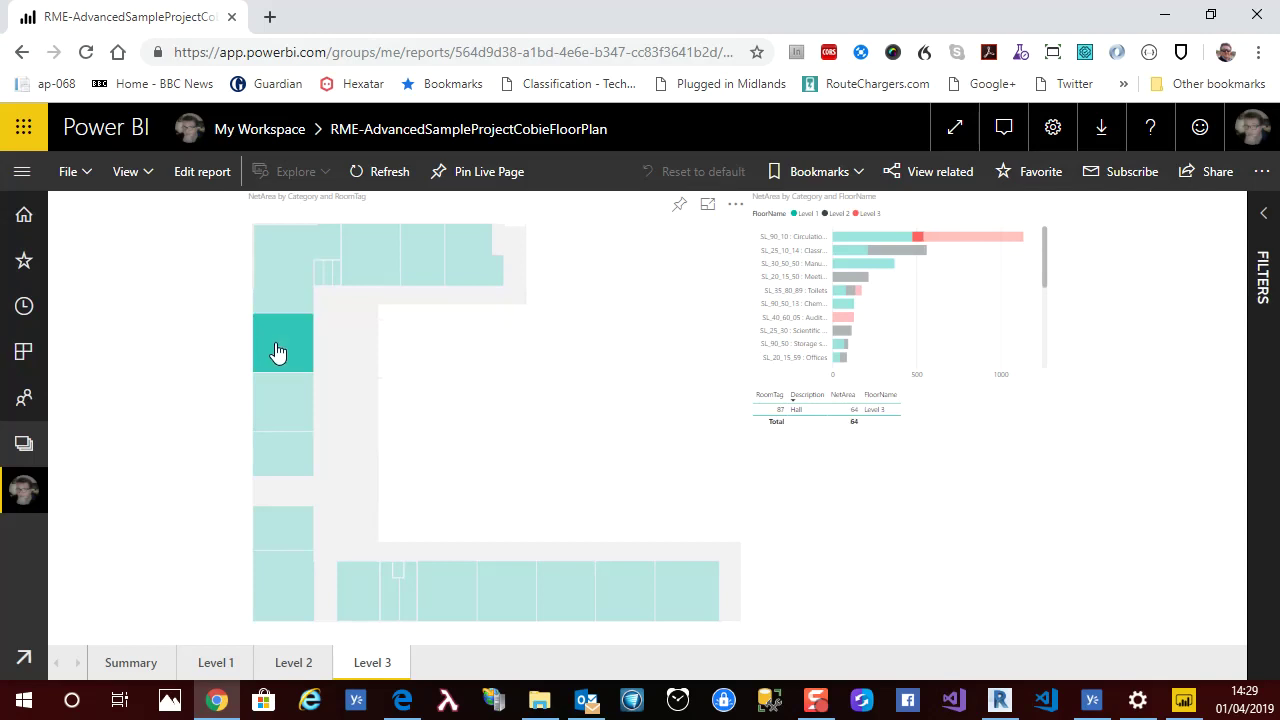